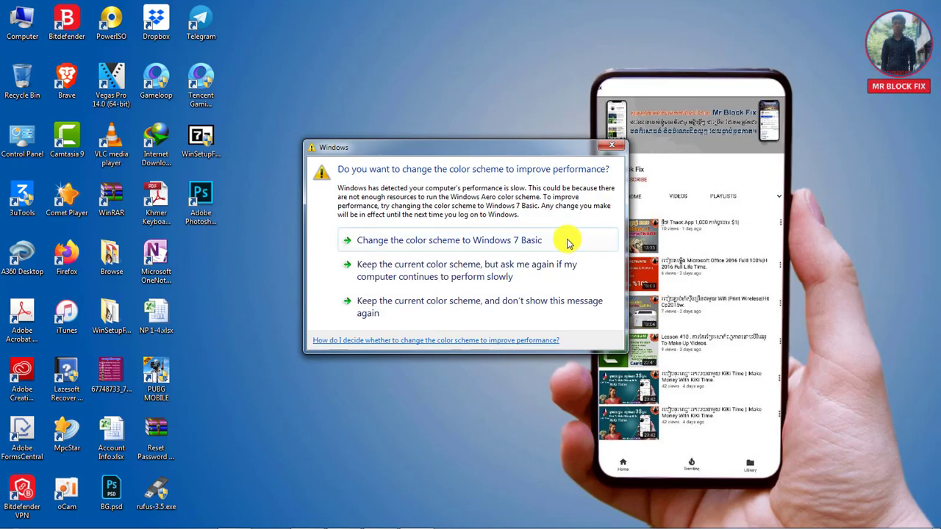
Answer the colour-scheme prompt, refresh the desktop twice, and open the Software folder on DATA (D:)
click(524, 308)
right_click(399, 96)
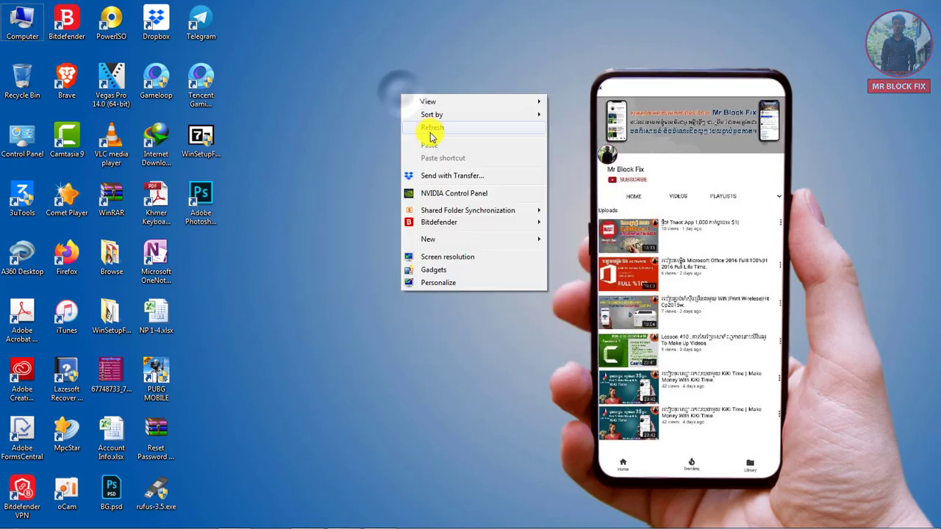
click(428, 131)
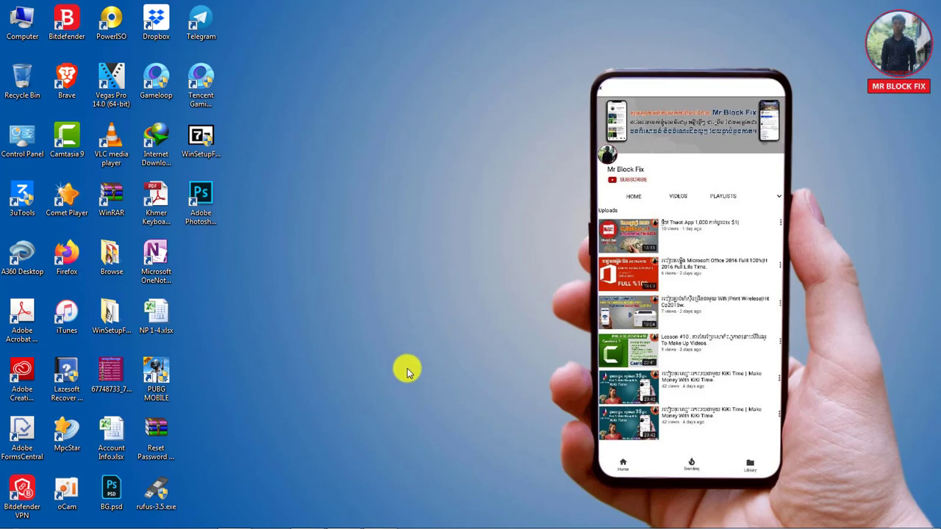
right_click(411, 168)
click(450, 185)
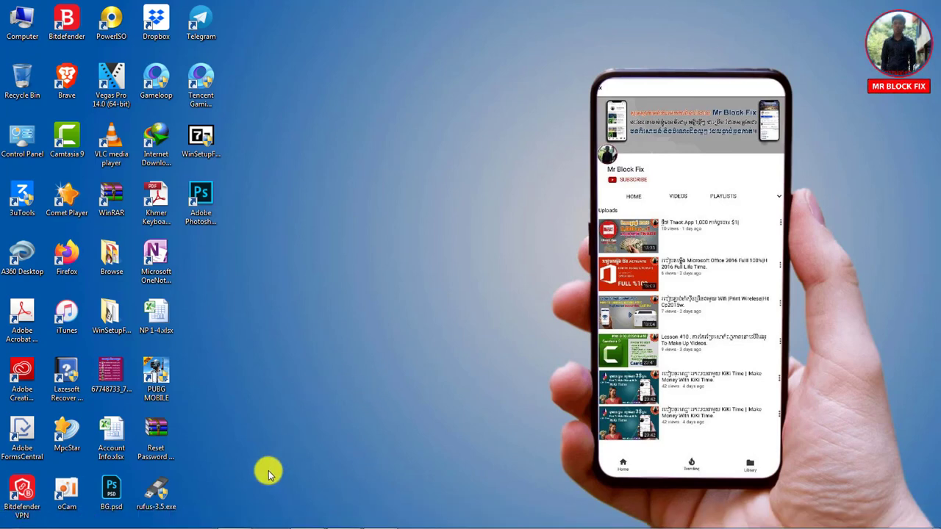
click(237, 519)
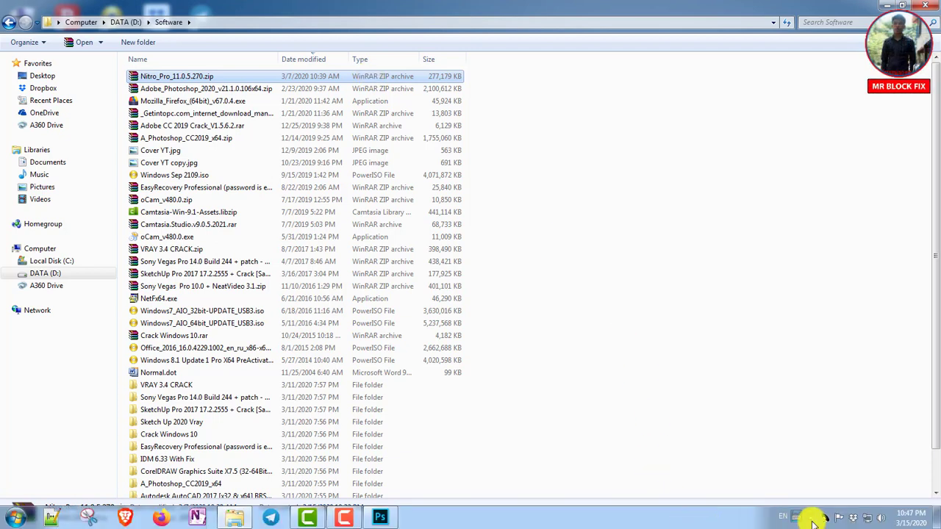
In Bitdefender Protection, turn off Antispam, Vulnerability, Firewall, Ransomware Remediation, Safe Files and Advanced Threat Defense
click(811, 519)
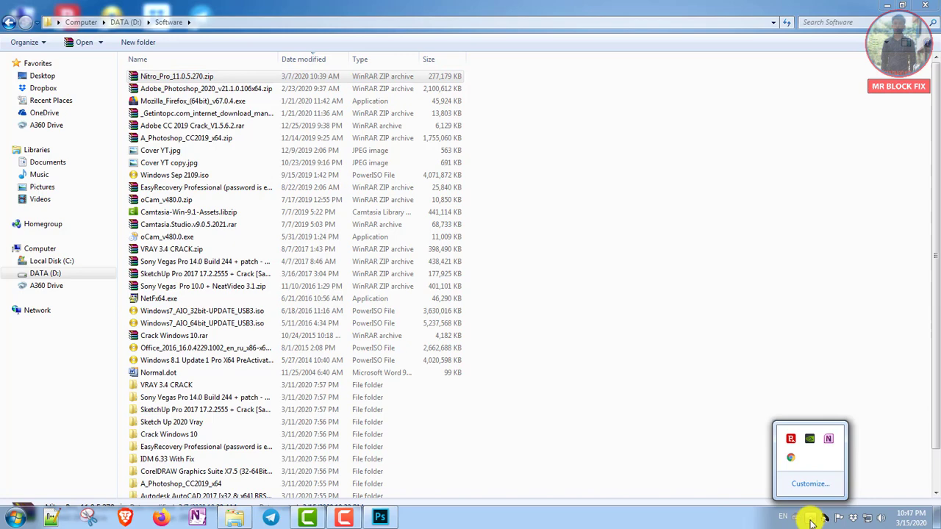
right_click(791, 457)
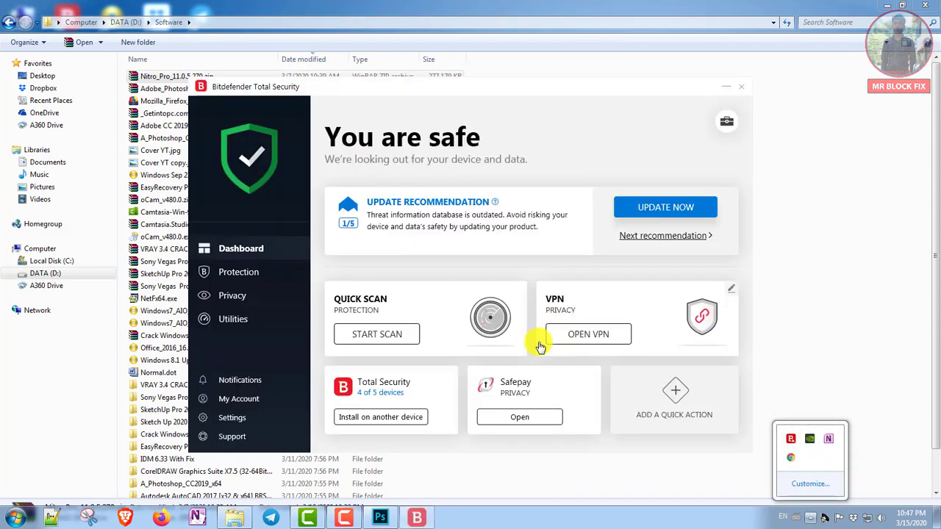
click(246, 272)
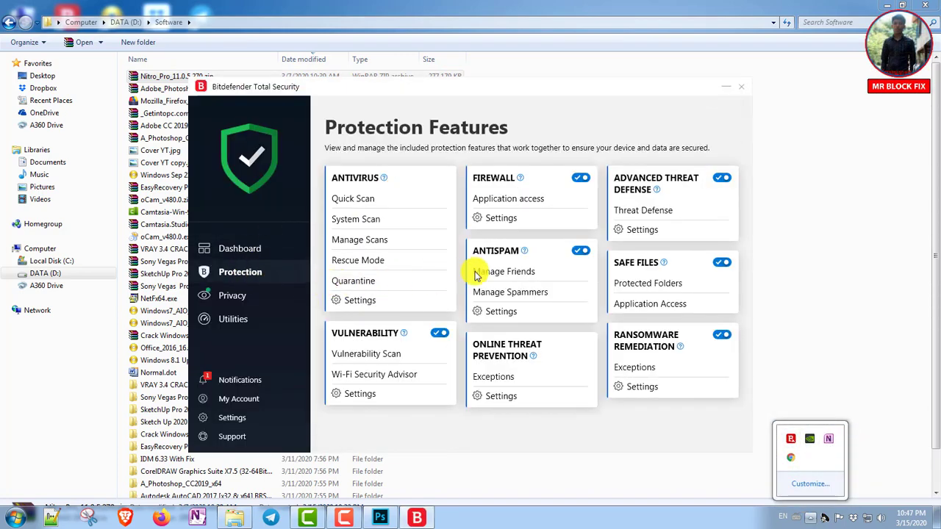
click(581, 250)
click(440, 333)
click(581, 178)
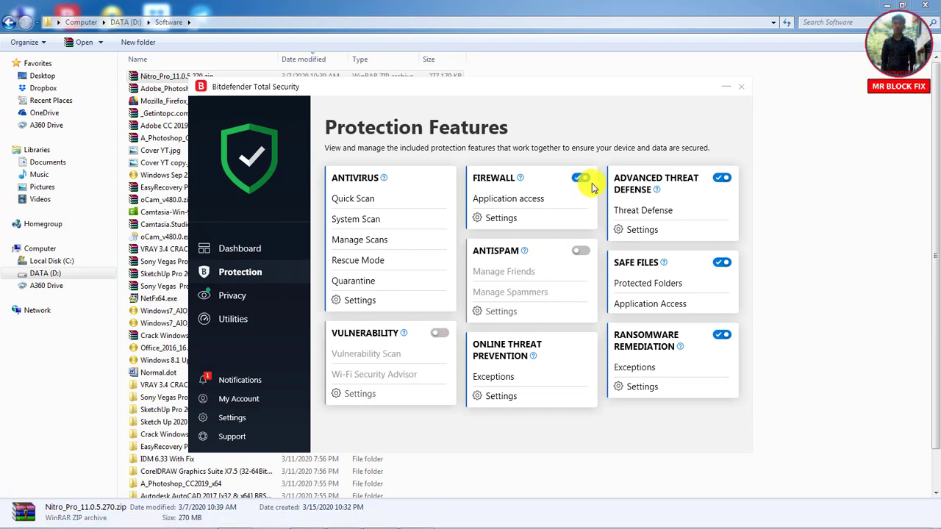
click(722, 334)
click(722, 265)
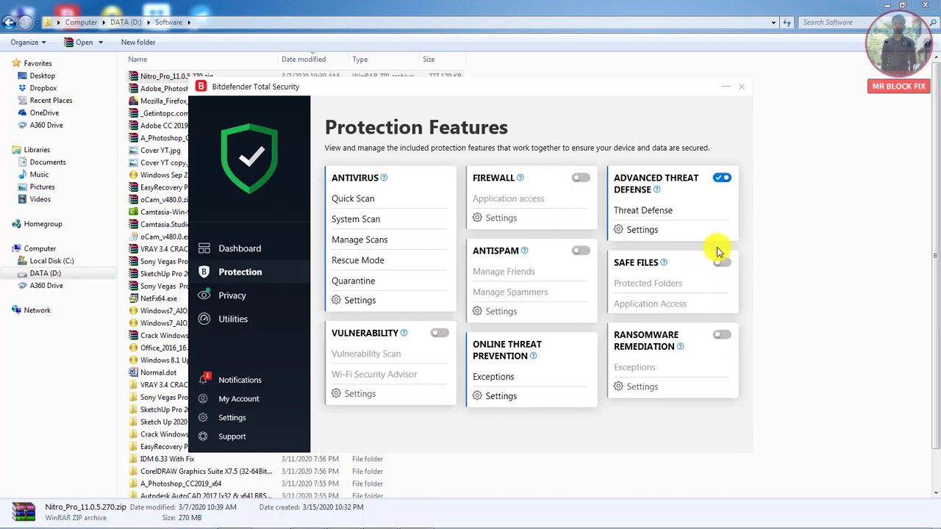
click(722, 178)
Switch the antivirus Shield off for 30 minutes and close Bitdefender Total Security
click(352, 301)
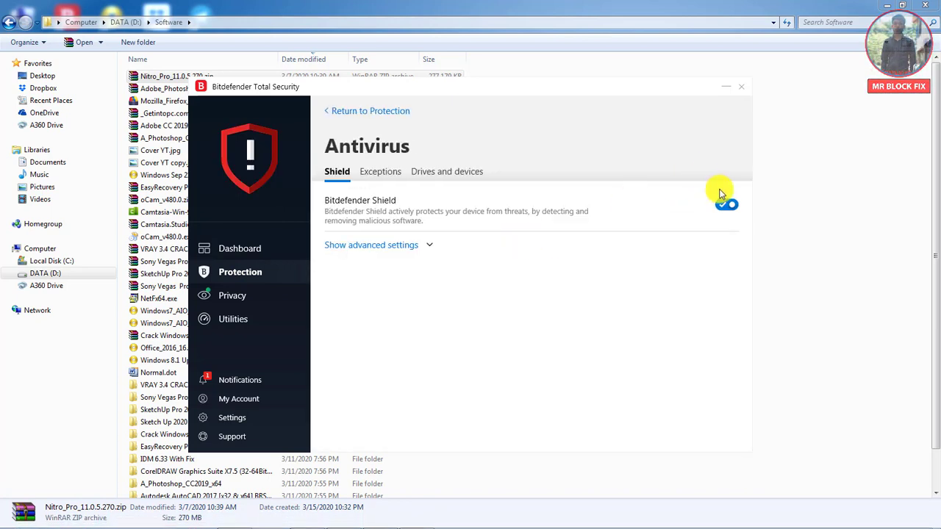
click(725, 205)
click(419, 280)
click(380, 335)
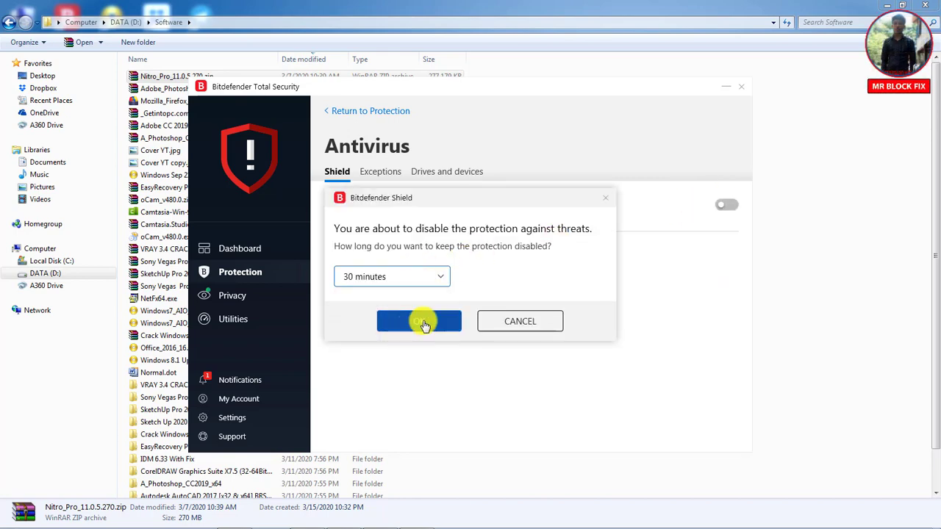
click(419, 321)
click(744, 90)
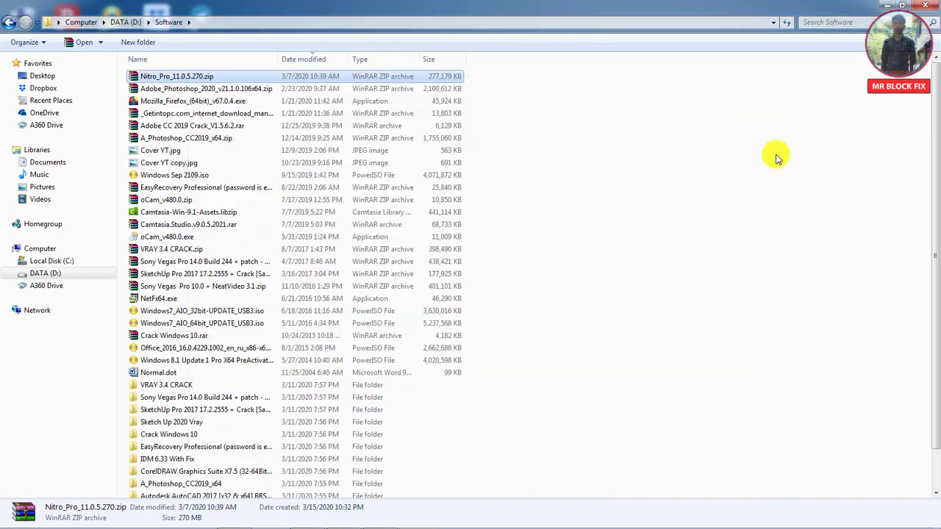
Disable the Local Area Connection adapter through Network and Sharing Center, then close the window
right_click(871, 518)
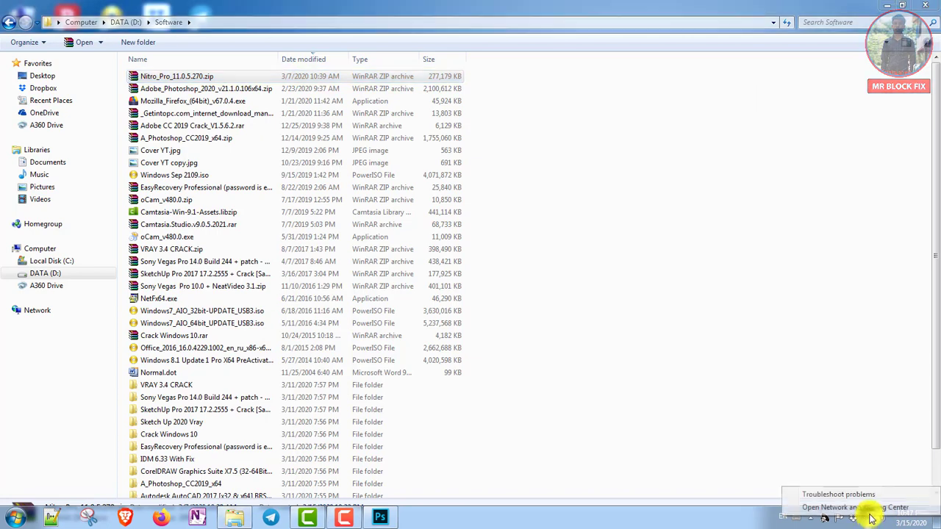
click(845, 505)
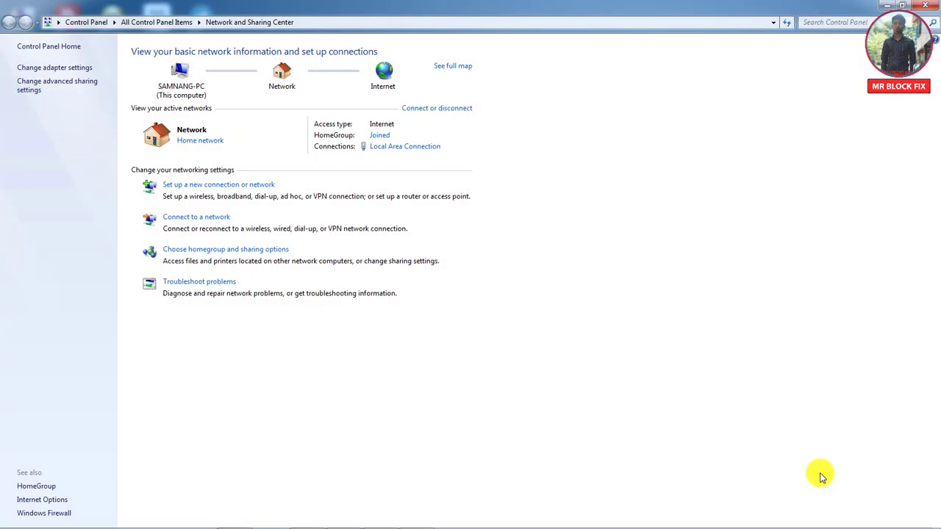
click(74, 67)
right_click(93, 63)
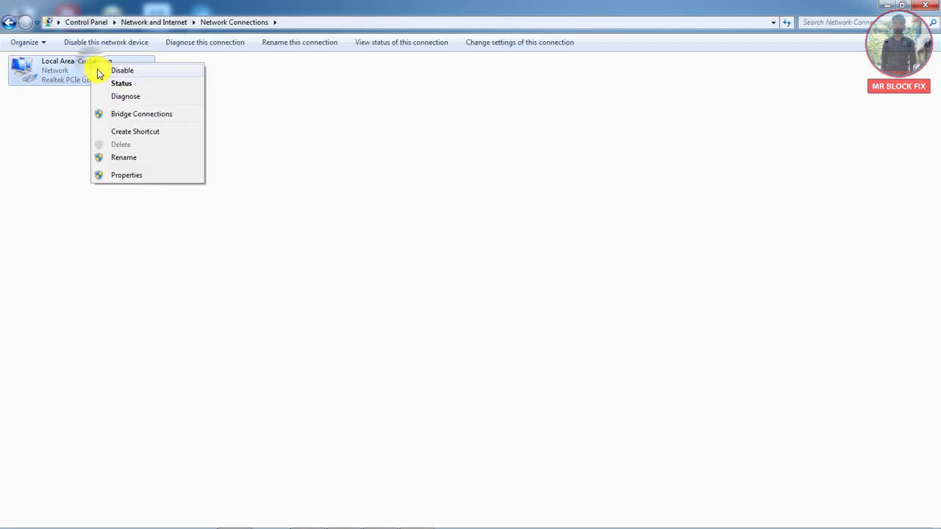
click(110, 69)
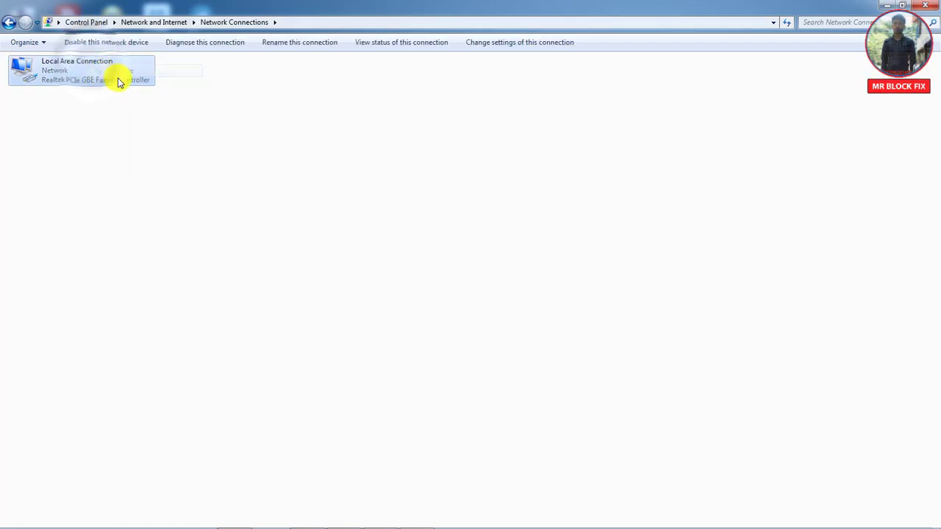
click(938, 5)
Refresh the Software folder and extract Nitro_Pro_11.0.5.270.zip to a Nitro_Pro_11.0.5.270 folder
right_click(742, 224)
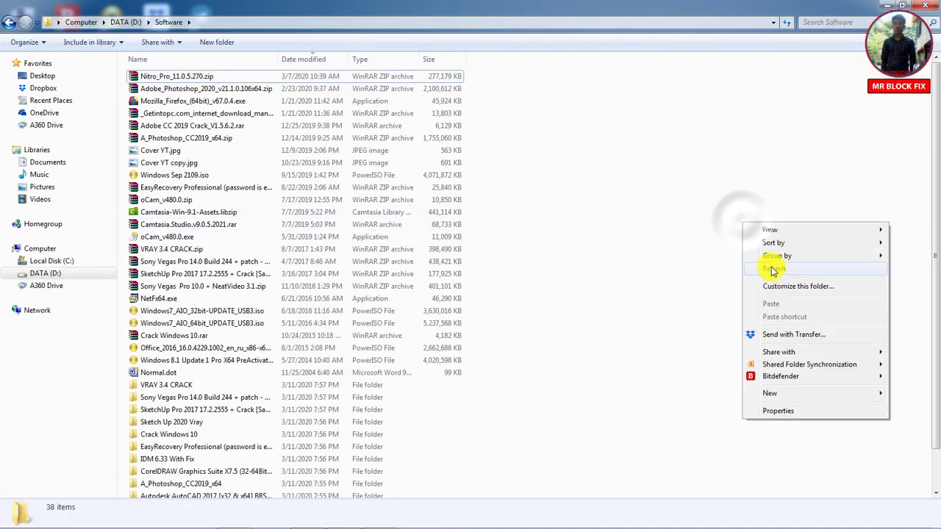
click(772, 270)
click(182, 83)
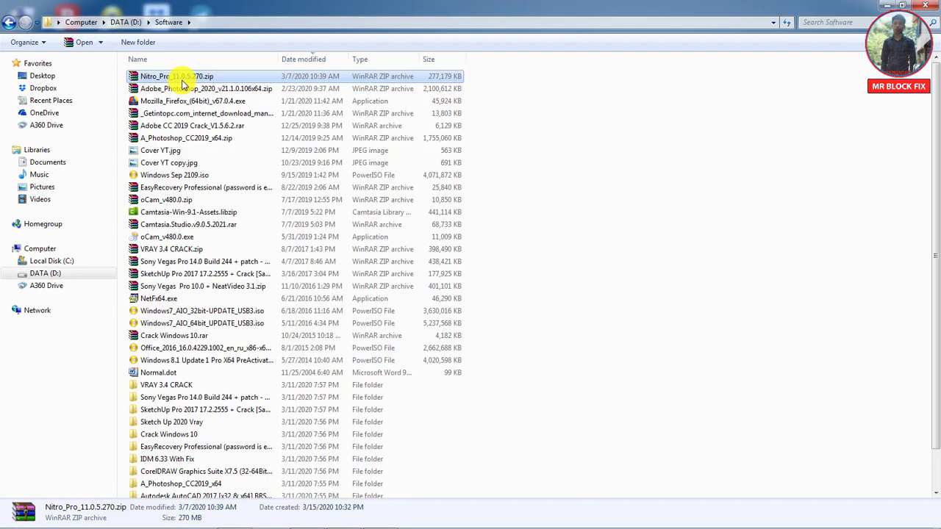
right_click(535, 103)
click(577, 161)
right_click(438, 76)
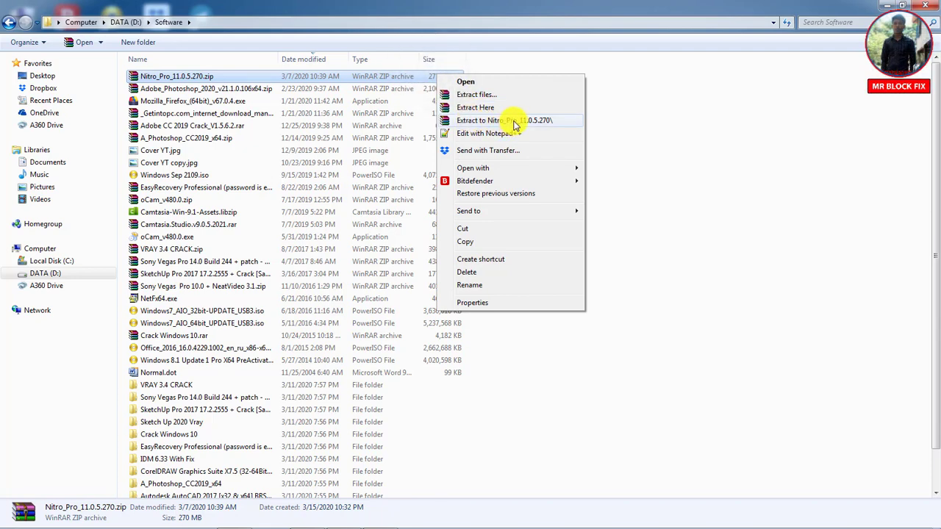
click(514, 122)
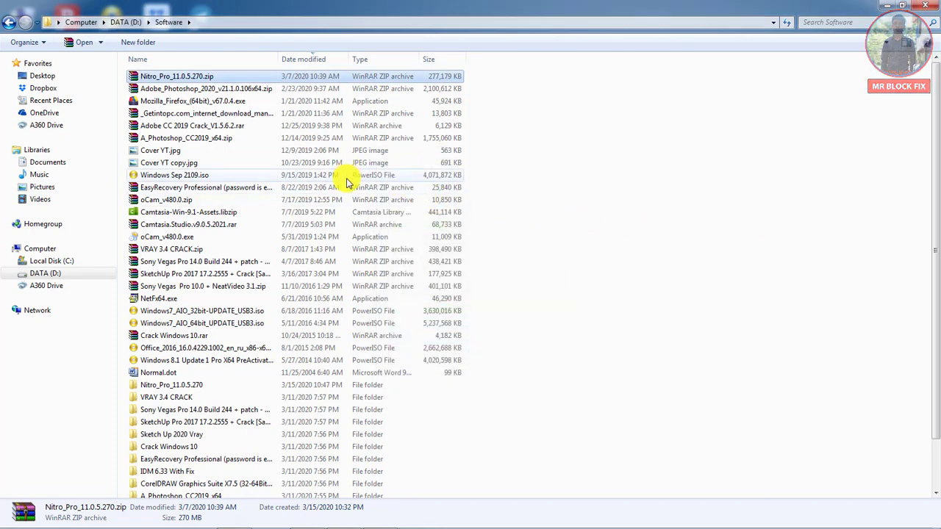
Find the extracted Nitro_Pro_11.0.5.270 folder in the listing and open it
scroll(342, 147, down, 2)
scroll(334, 94, up, 2)
click(308, 59)
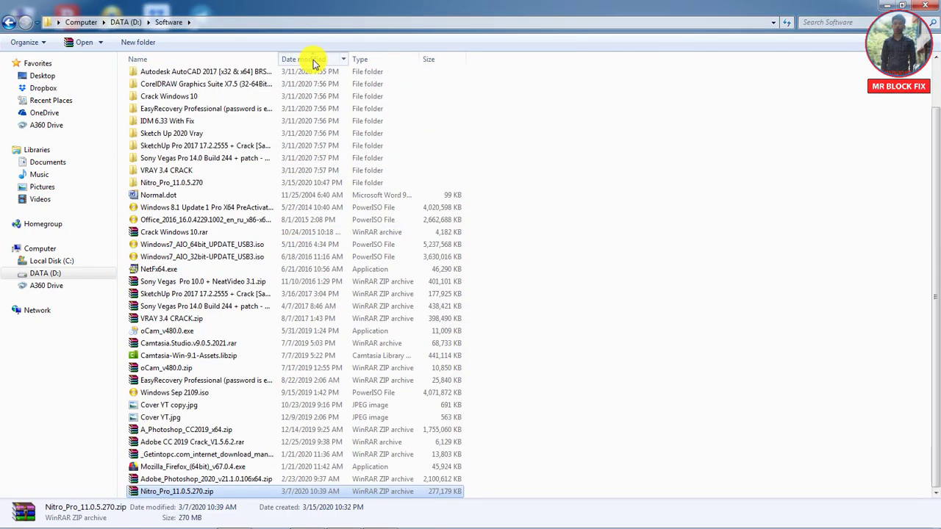
click(308, 59)
scroll(169, 338, down, 2)
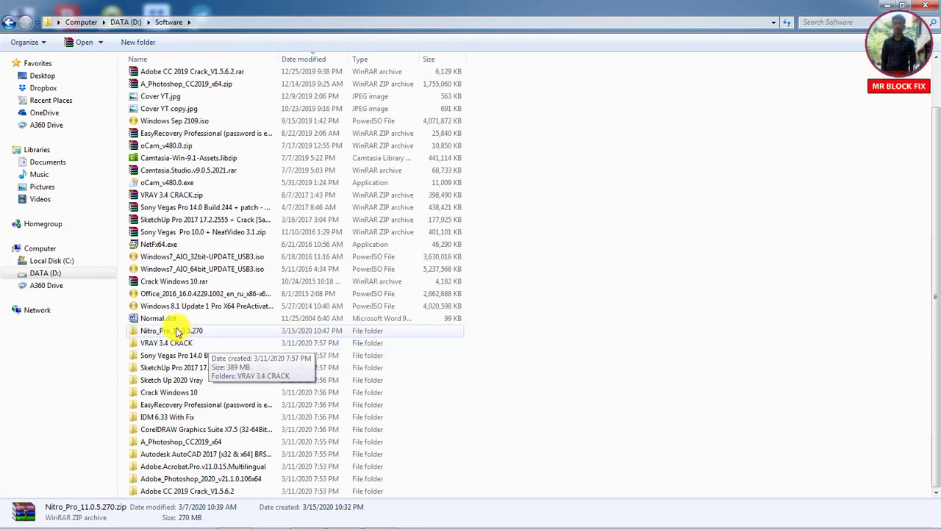
click(169, 335)
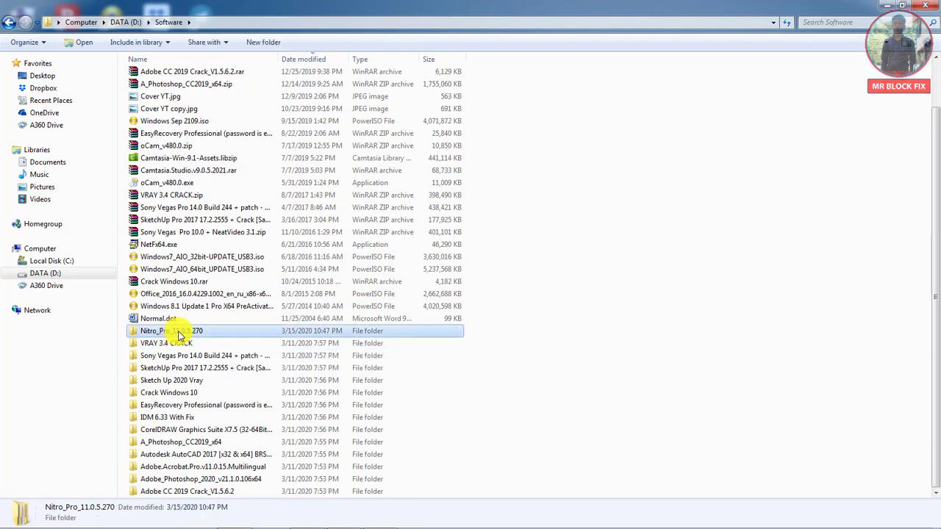
mouse_move(171, 331)
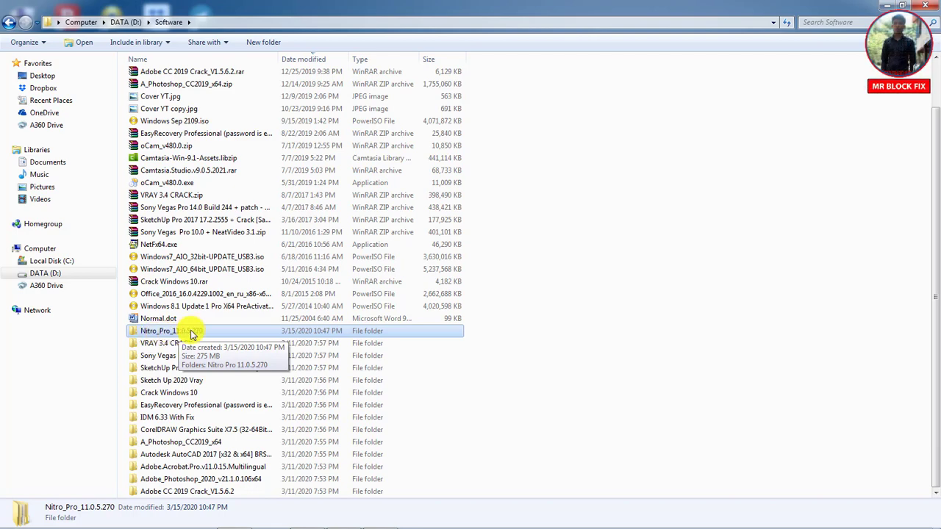
right_click(190, 334)
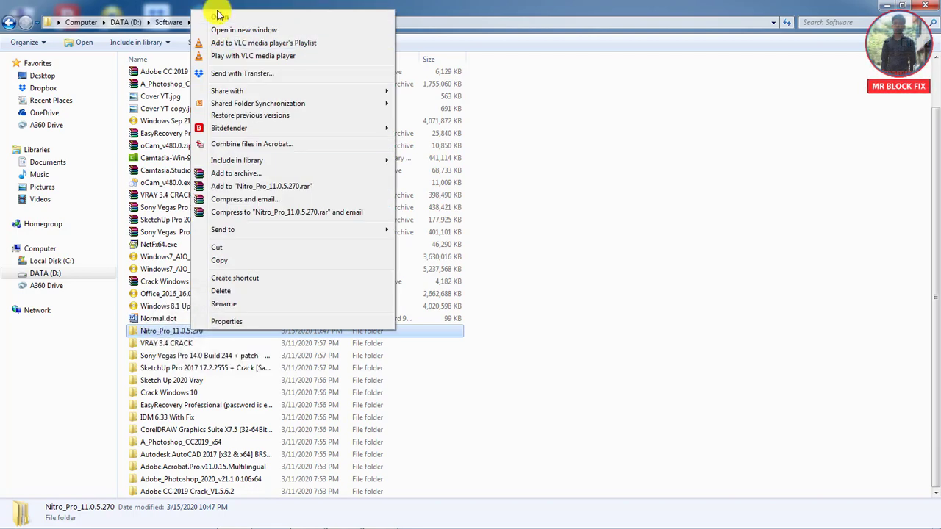
click(220, 19)
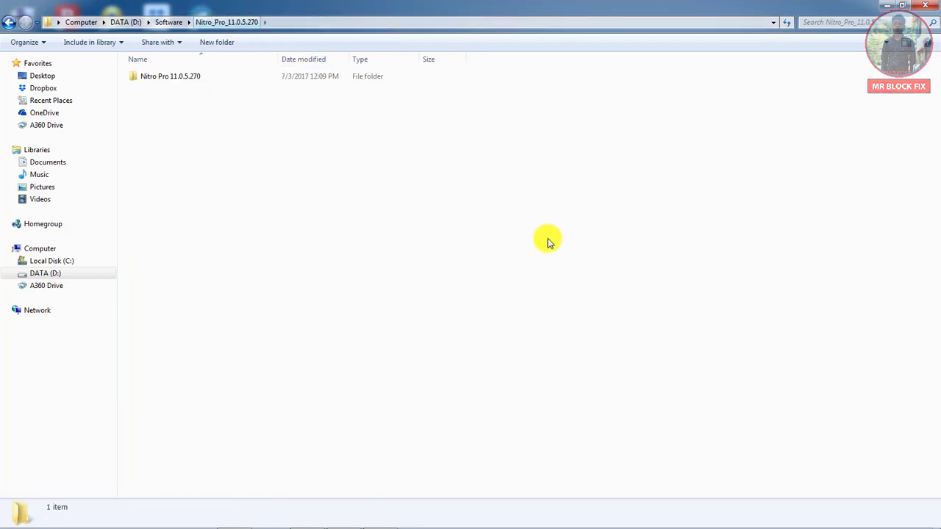
Open the Nitro Pro 11.0.5.270 subfolder and then its Setup folder
right_click(163, 78)
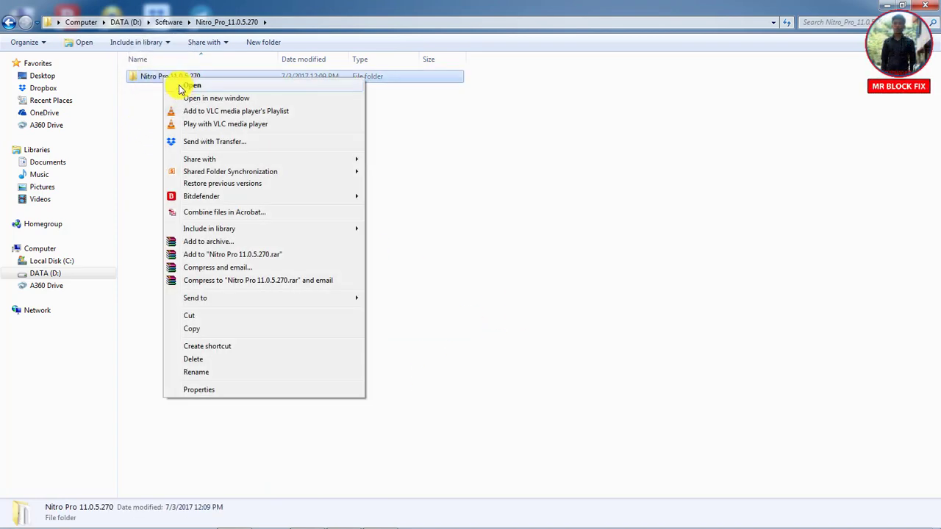
click(186, 85)
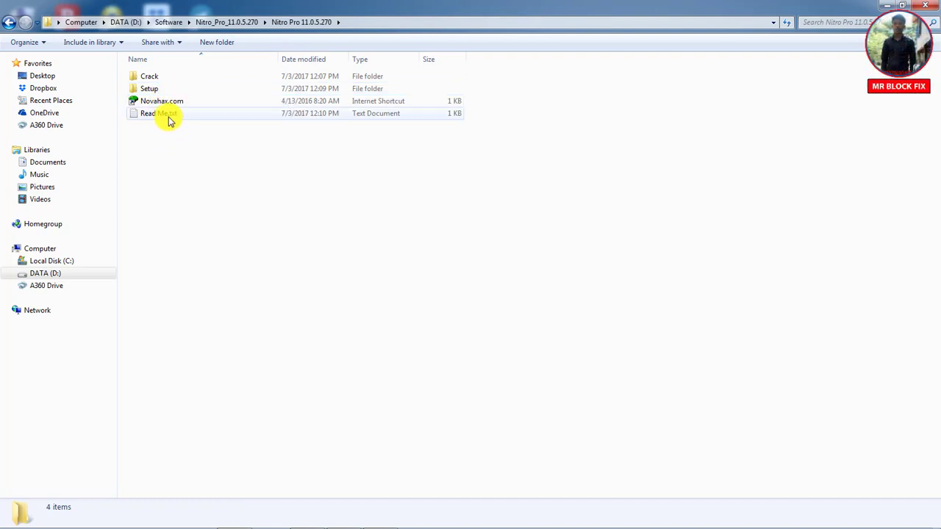
click(156, 91)
right_click(156, 92)
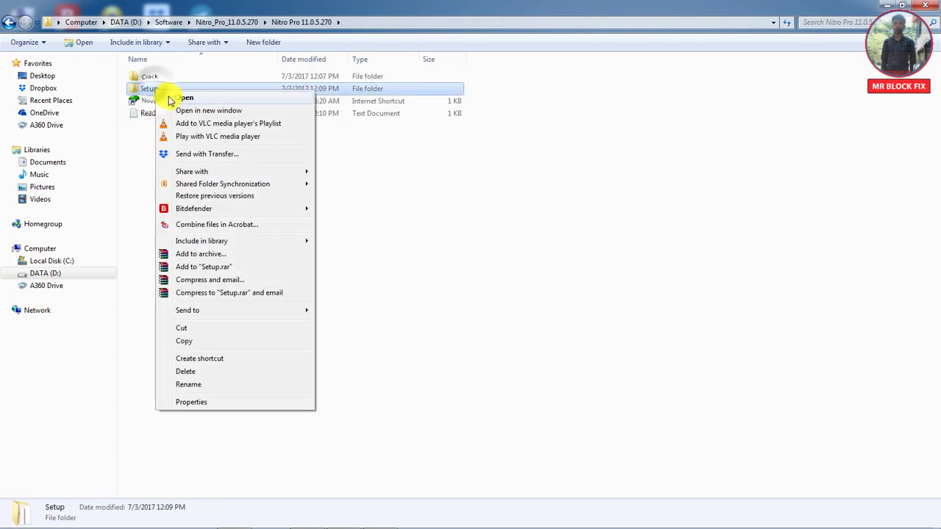
click(182, 102)
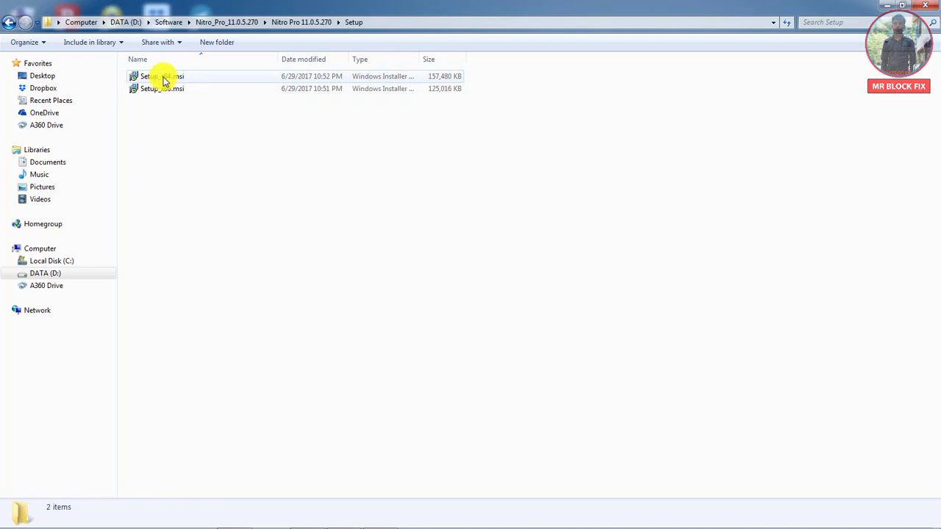
Compare the 64- and 32-bit installers, then run Install on Setup_x64.msi
click(184, 79)
click(177, 93)
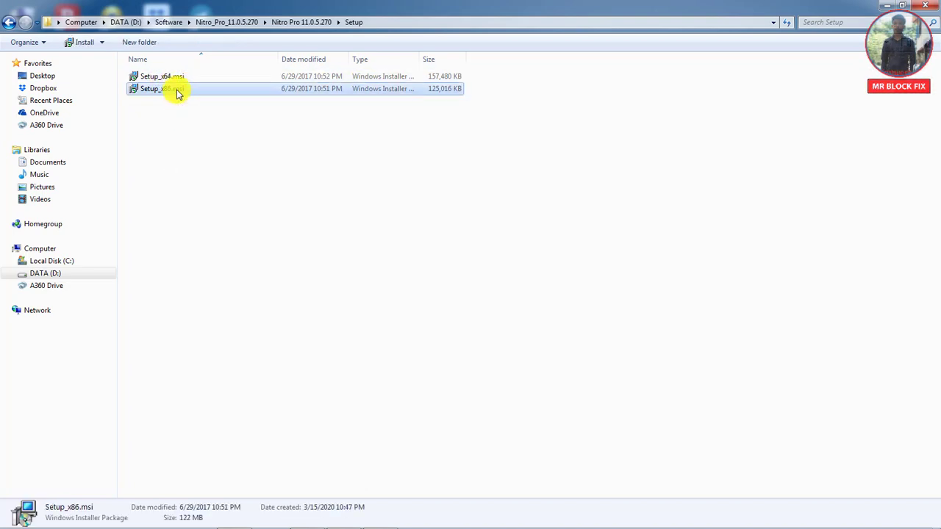
click(178, 79)
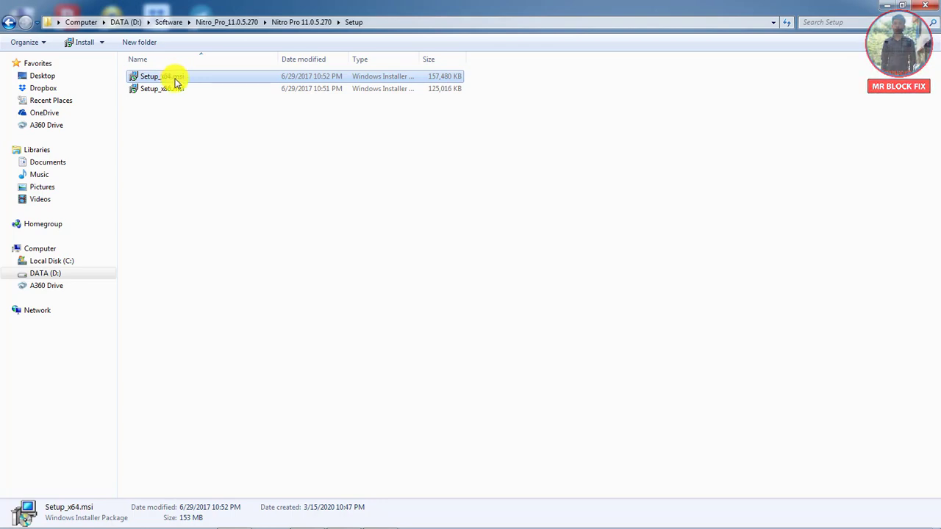
right_click(176, 80)
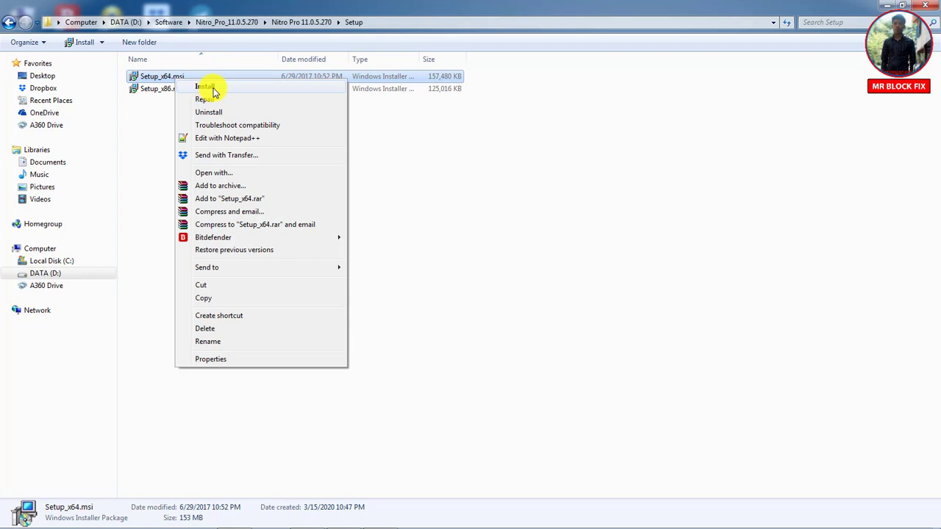
click(206, 86)
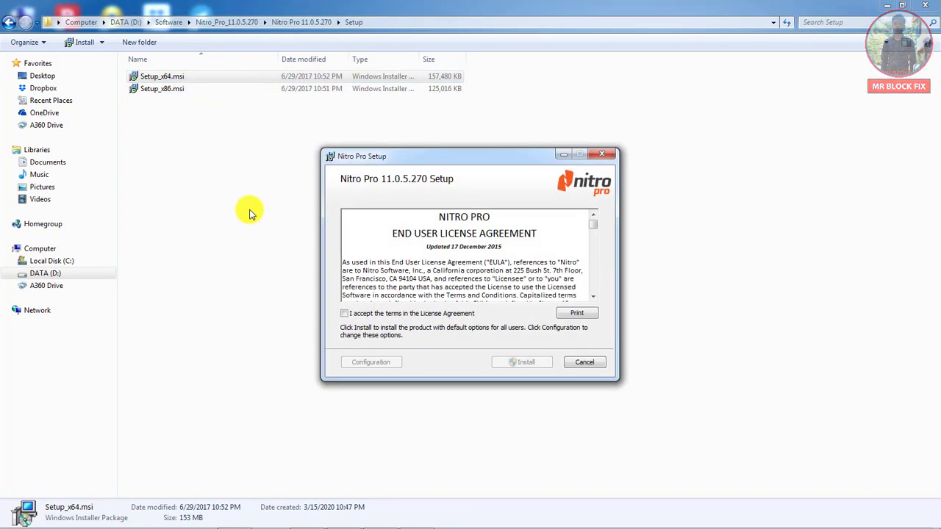
Move the setup window up and tick 'I accept the terms in the License Agreement'
drag(378, 155, 370, 113)
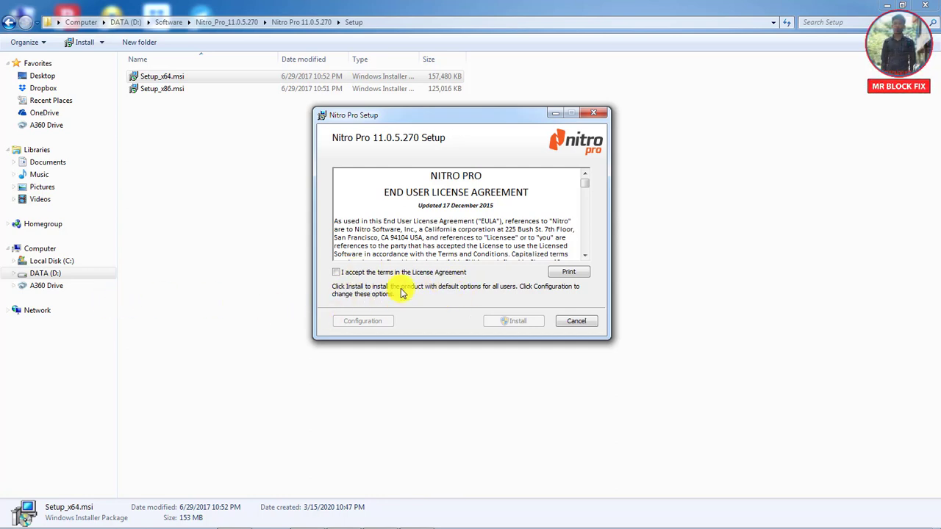
click(357, 274)
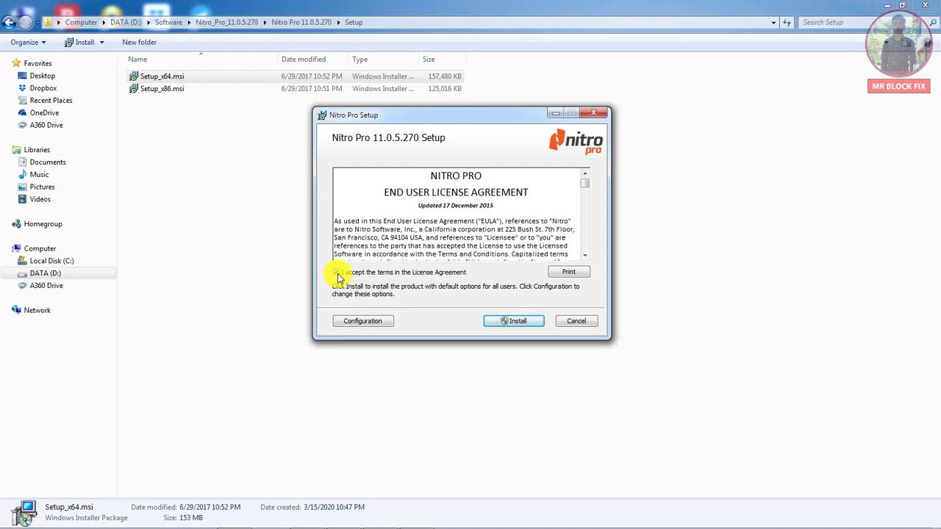
click(337, 273)
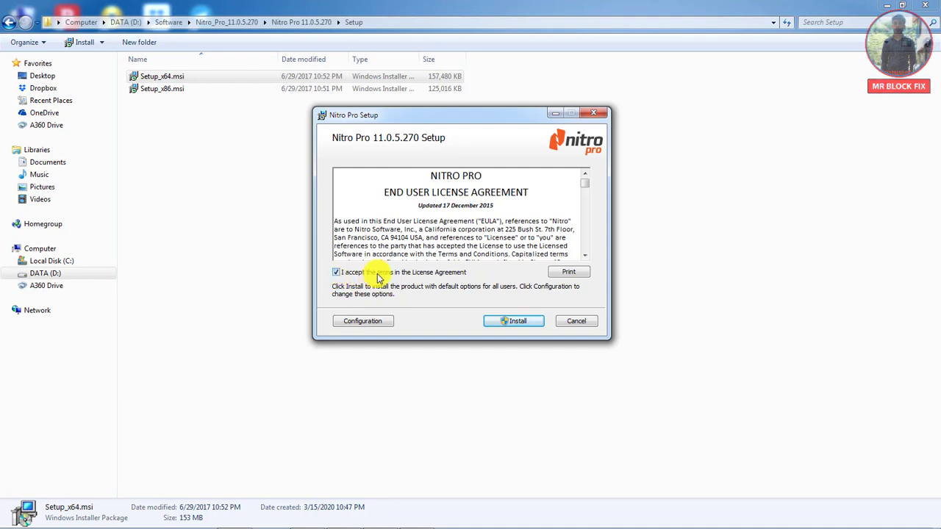
Install Nitro Pro 11.0.5.270 with default options and untick 'Launch Nitro Pro now'
click(528, 325)
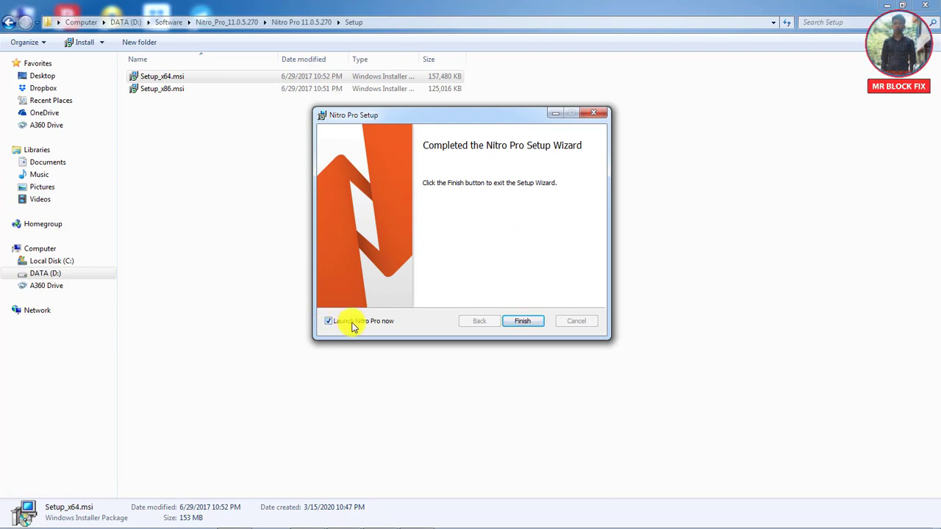
click(331, 322)
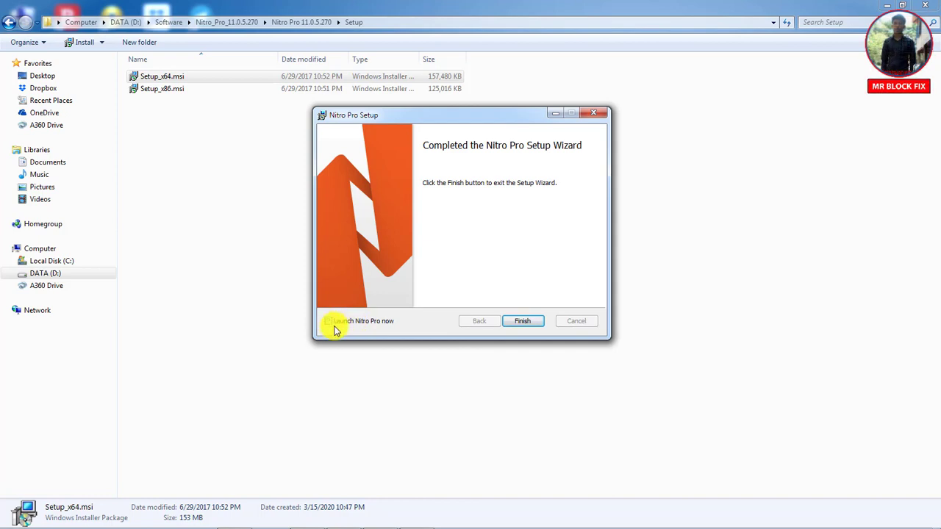
Close the finished setup wizard and go back to the refreshed Nitro Pro 11.0.5.270 folder
click(516, 320)
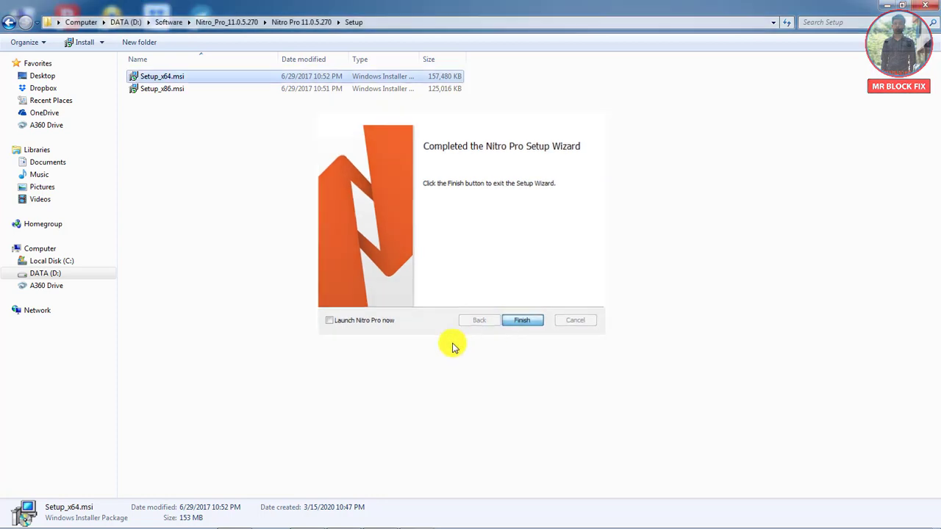
right_click(397, 265)
click(430, 309)
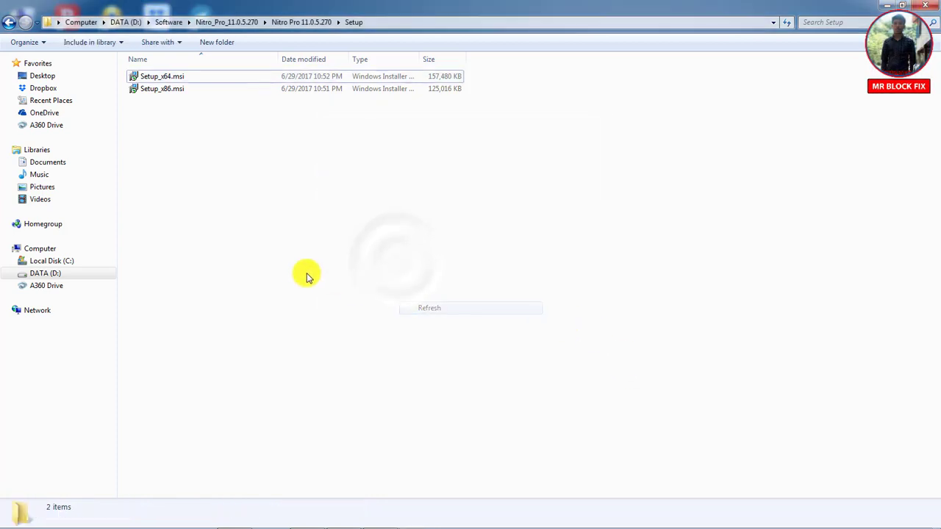
click(12, 27)
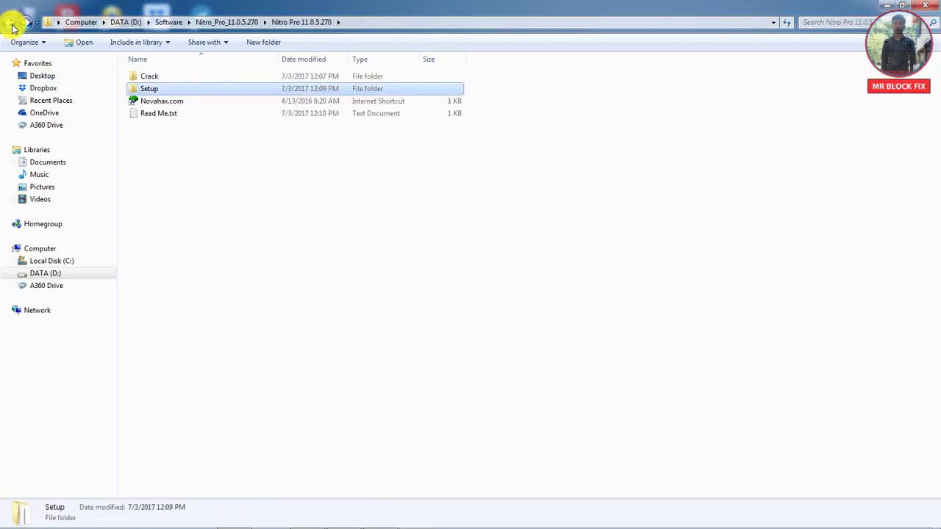
right_click(254, 193)
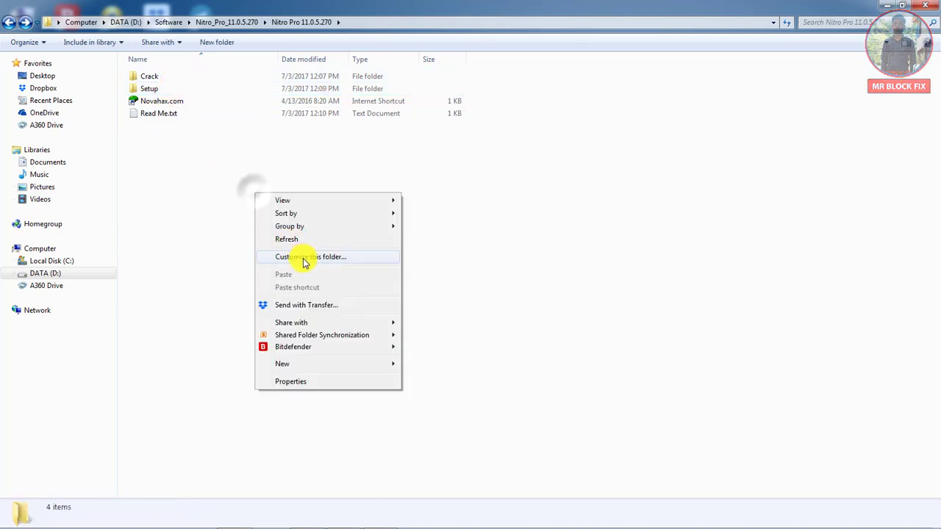
click(302, 241)
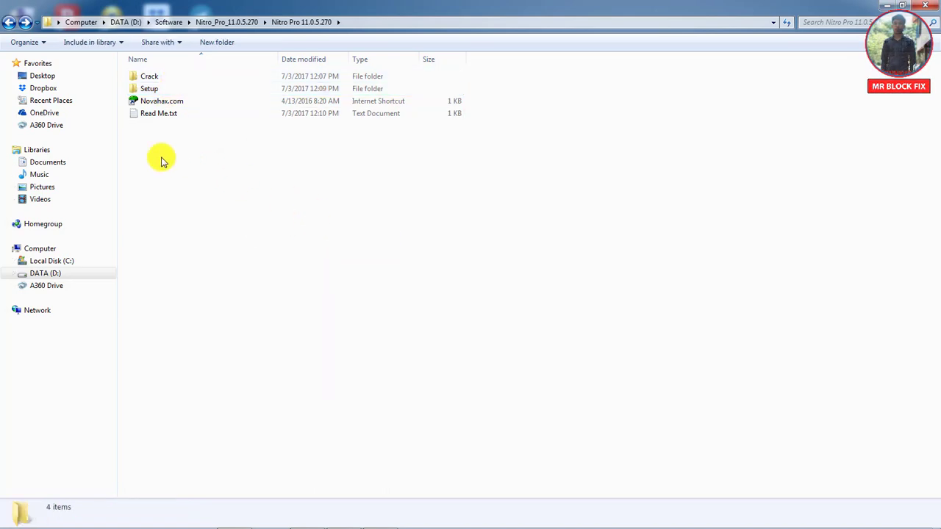
Open the Crack folder, check its x64 and x86 subfolders, and open x64
click(168, 80)
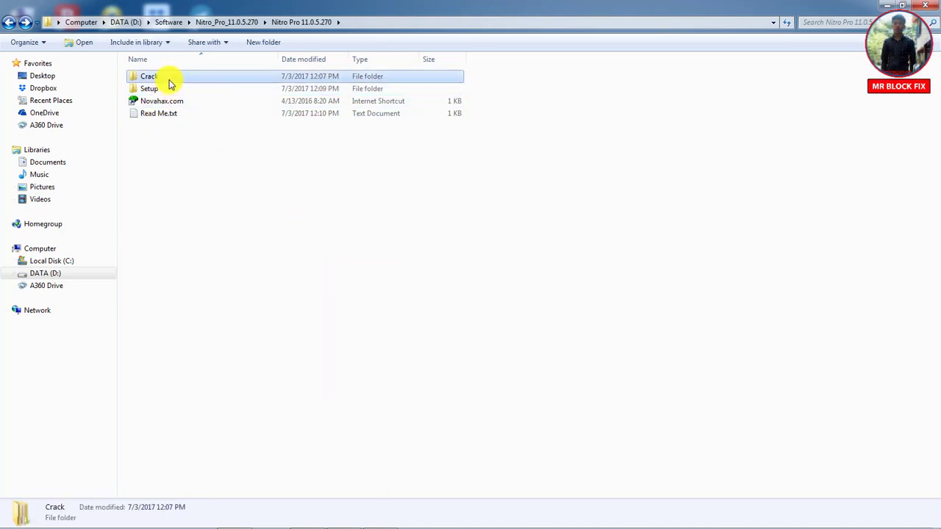
right_click(171, 80)
click(194, 87)
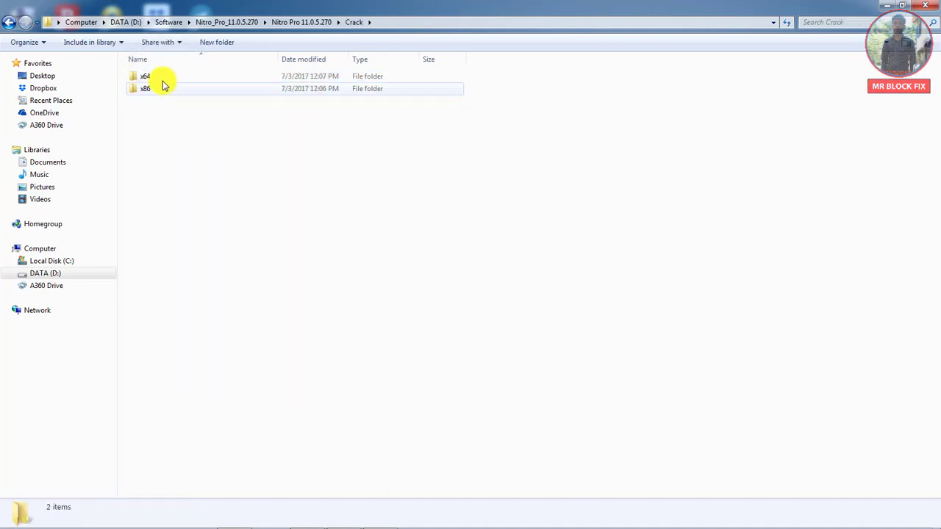
drag(184, 126, 177, 76)
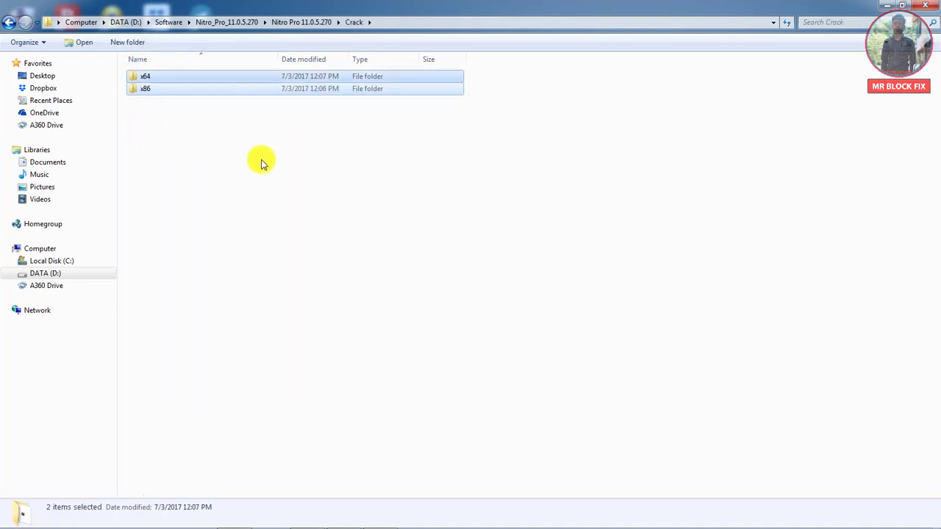
click(257, 136)
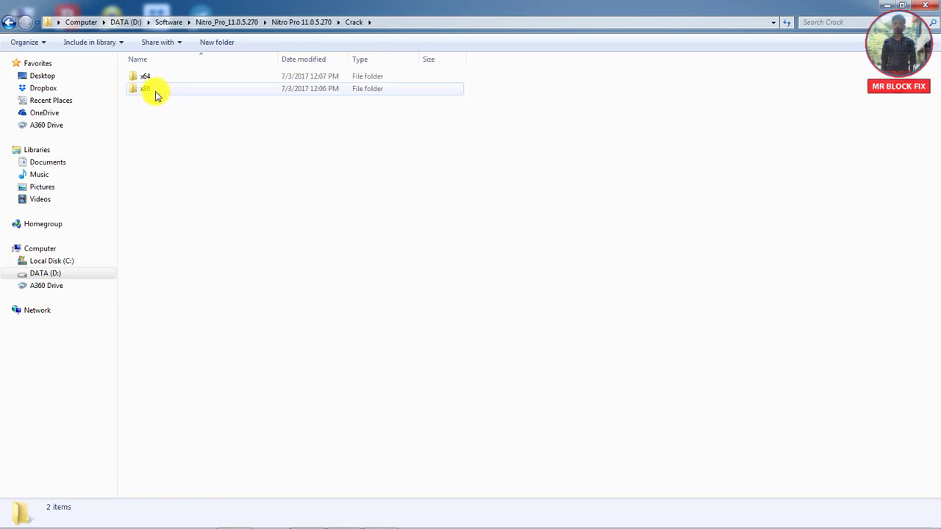
mouse_move(145, 88)
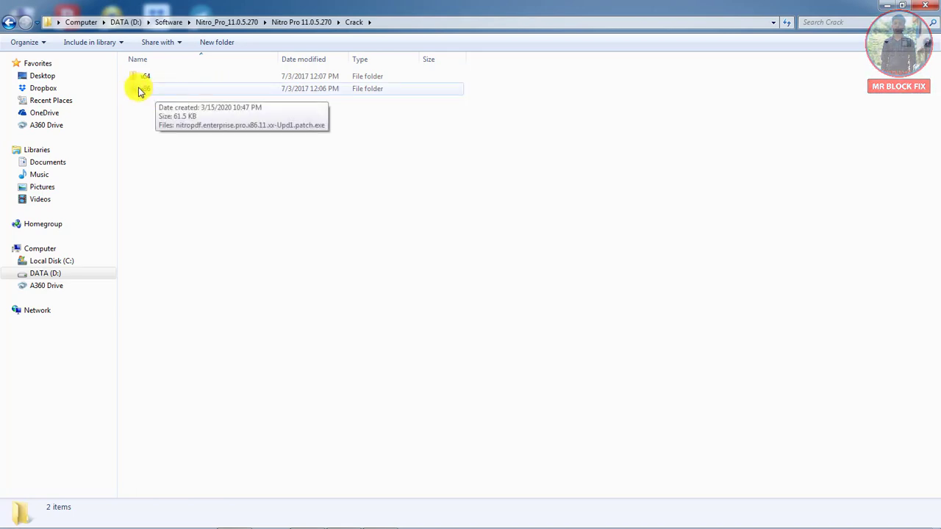
click(143, 89)
click(148, 80)
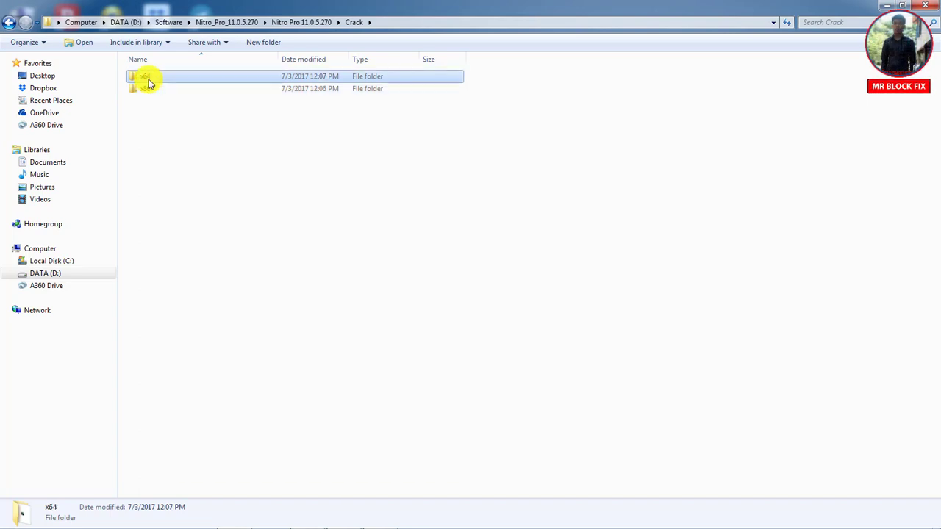
right_click(148, 81)
click(158, 86)
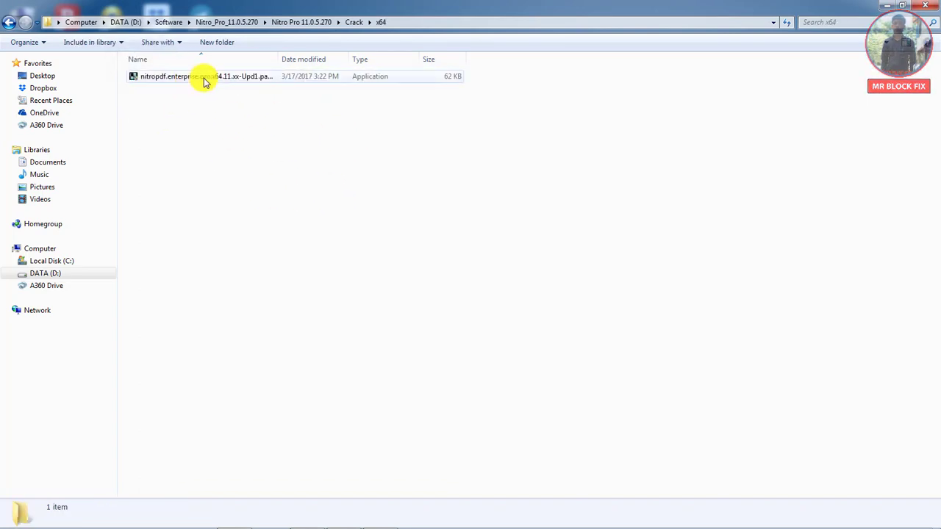
Return to the Nitro Pro 11.0.5.270 folder and select Read Me.txt
click(9, 22)
click(9, 22)
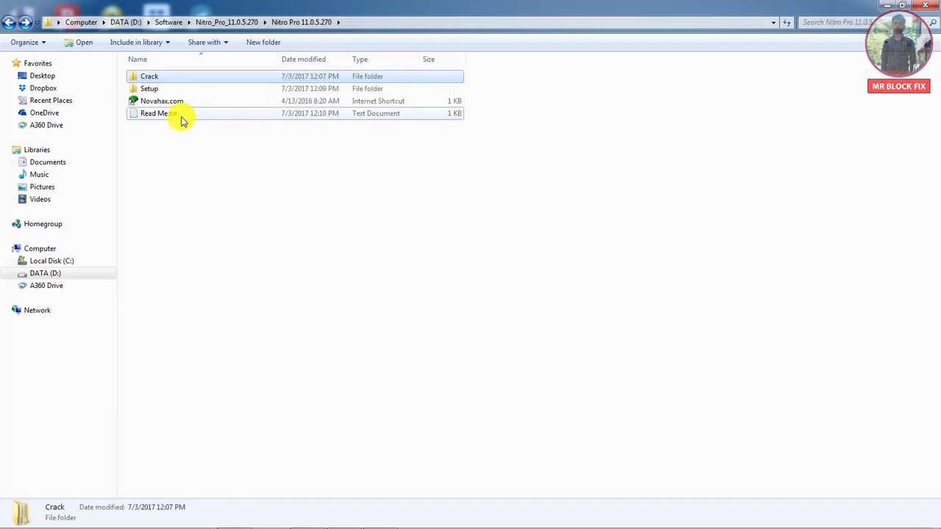
click(182, 118)
right_click(183, 118)
click(206, 124)
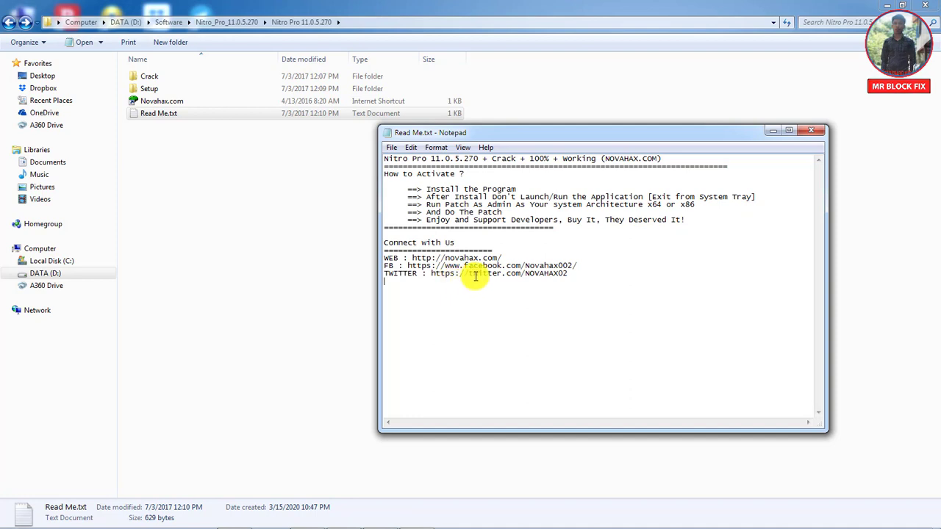
click(809, 136)
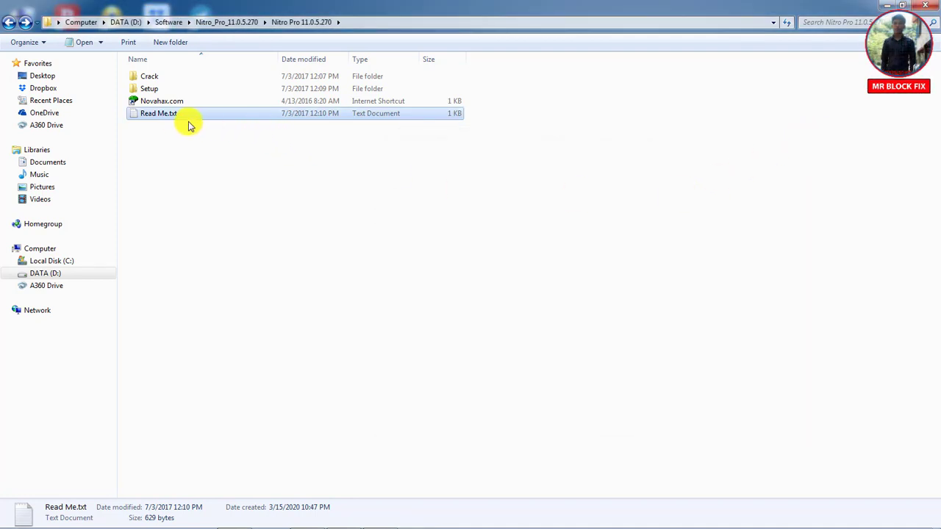
Open the Crack folder and then its x64 subfolder
click(153, 77)
right_click(153, 77)
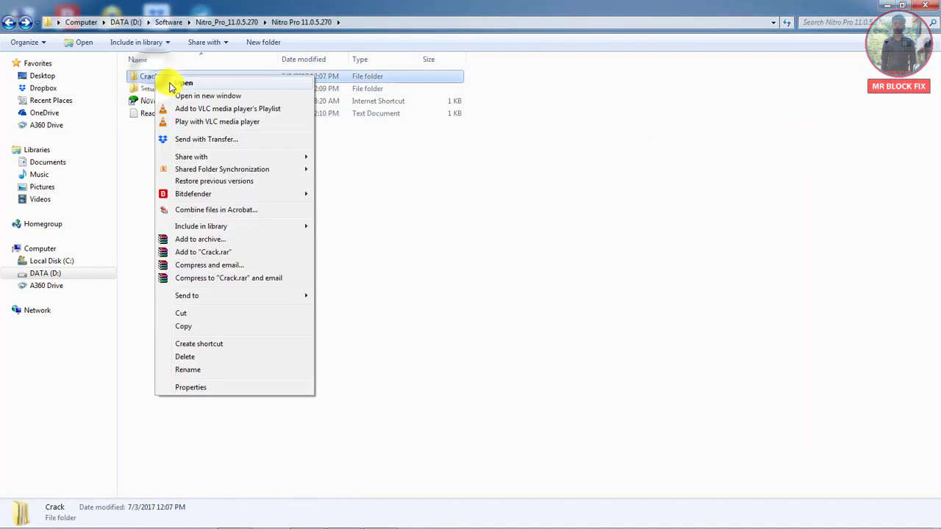
click(168, 82)
click(145, 77)
right_click(140, 71)
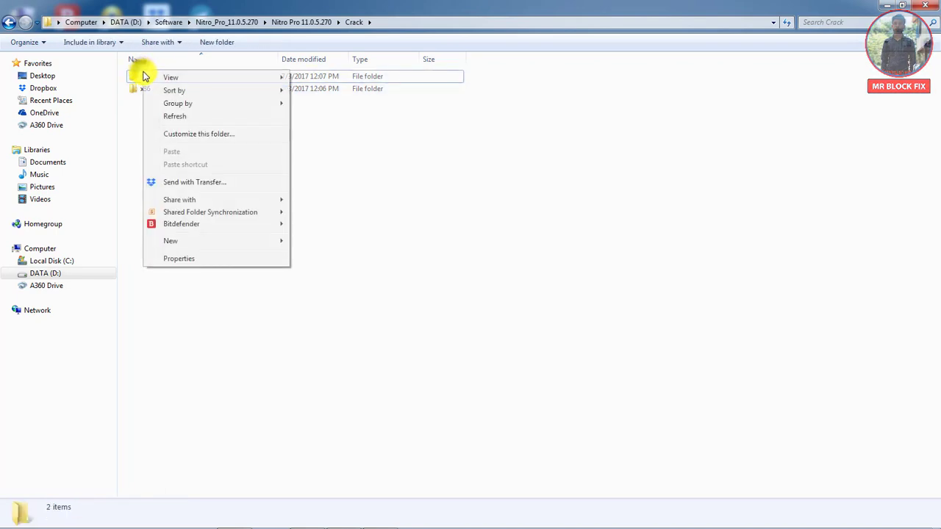
right_click(154, 77)
click(157, 83)
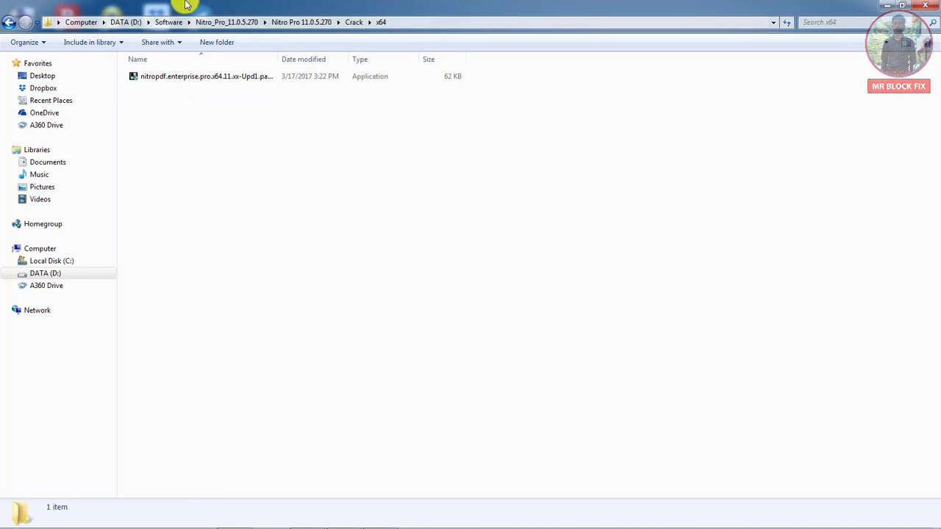
Run the nitropdf patch file as administrator, move the patcher aside, and return to Software
click(193, 73)
right_click(195, 73)
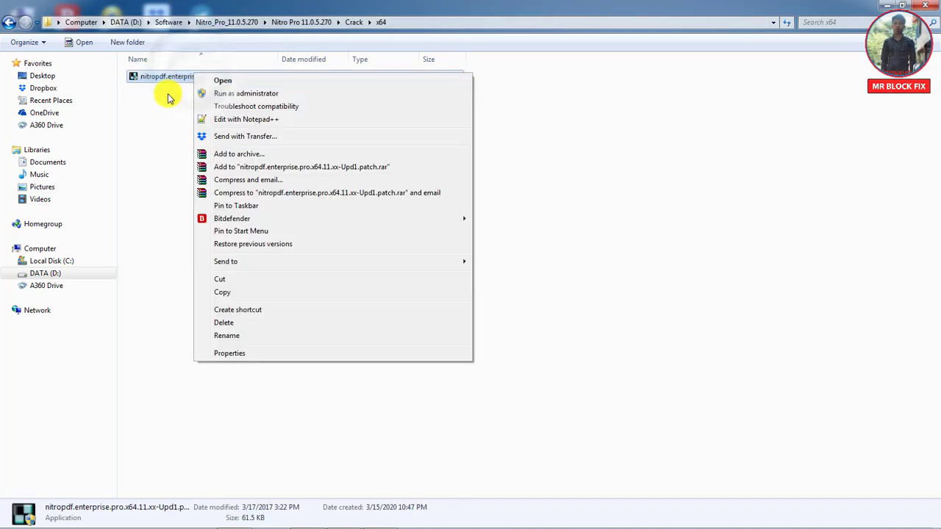
right_click(180, 86)
click(193, 77)
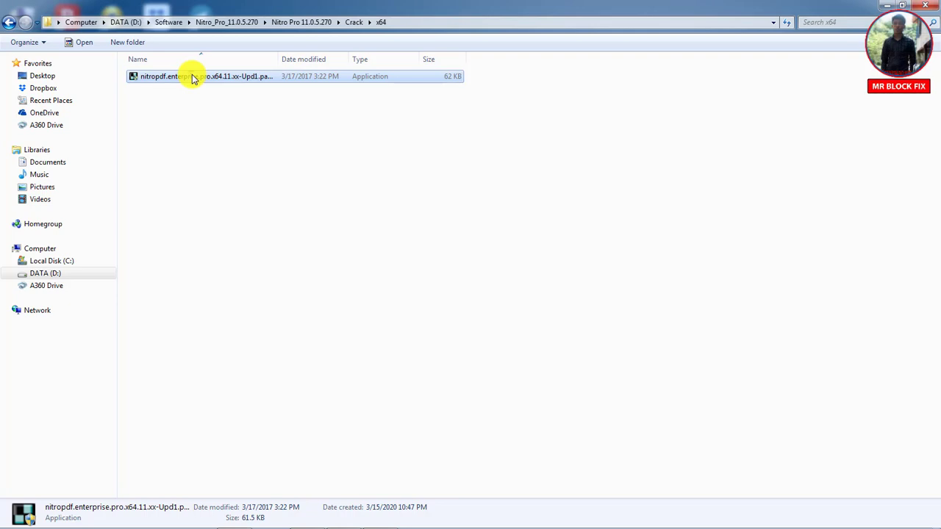
right_click(193, 79)
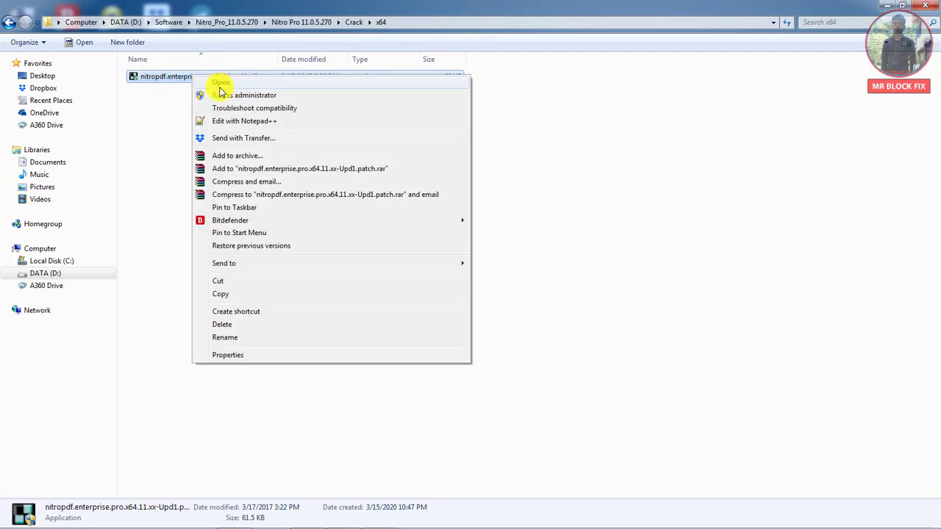
click(216, 96)
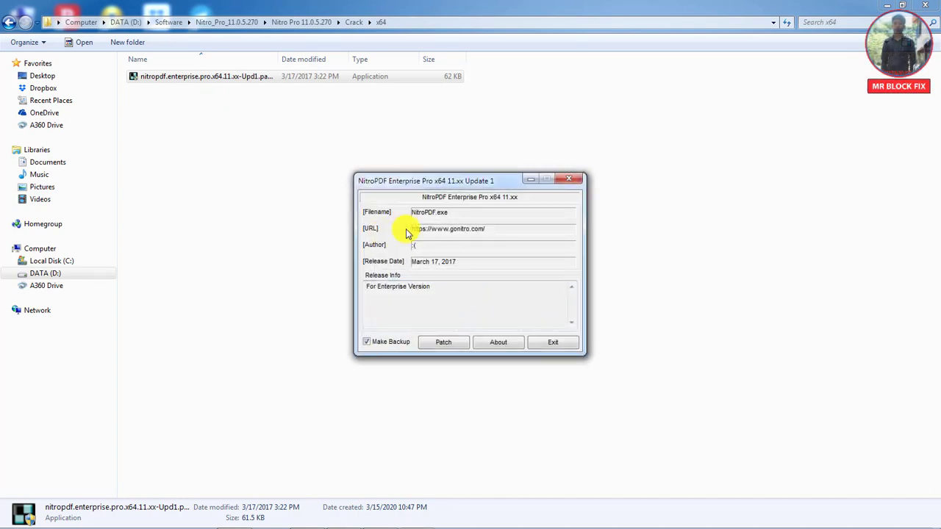
mouse_move(476, 183)
mouse_down()
mouse_move(546, 175)
mouse_move(543, 156)
mouse_up()
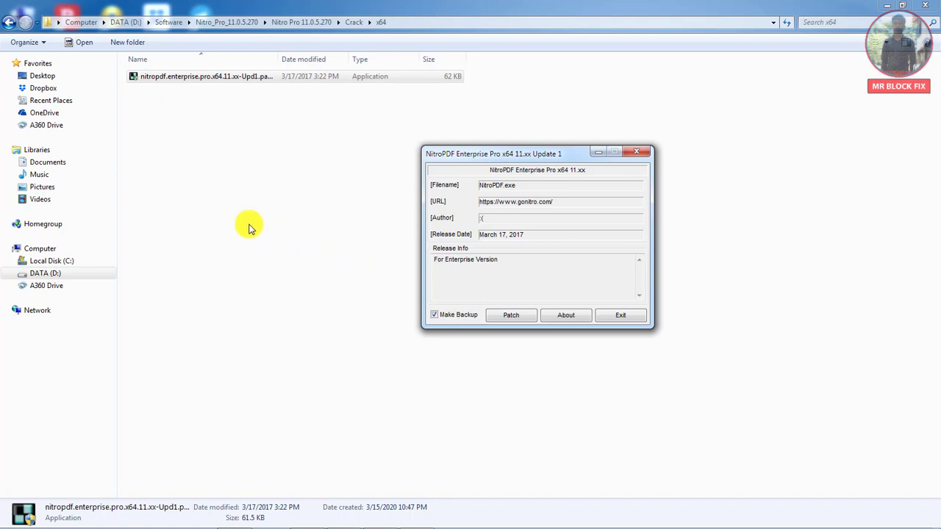
click(175, 22)
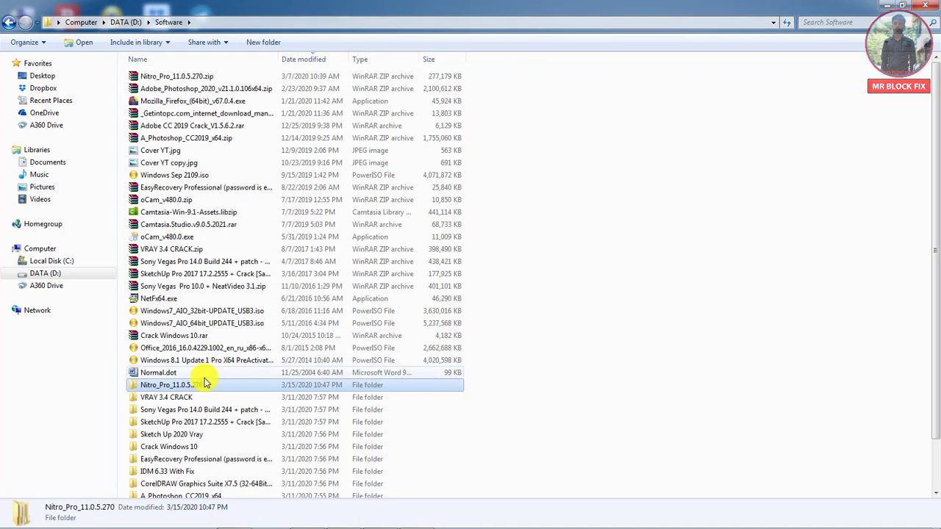
Open Nitro_Pro_11.0.5.270 > Nitro Pro 11 > Crack and check its x64 and x86 subfolders
double_click(173, 384)
double_click(189, 80)
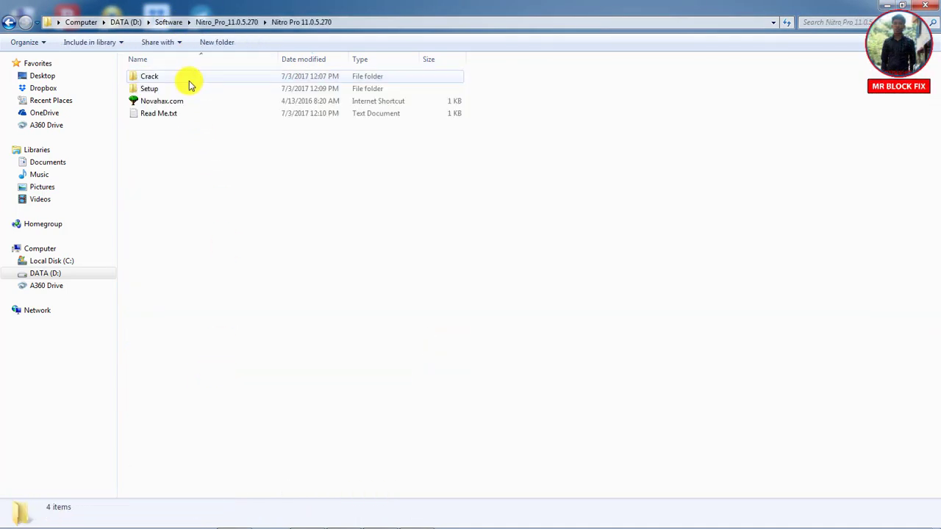
double_click(189, 80)
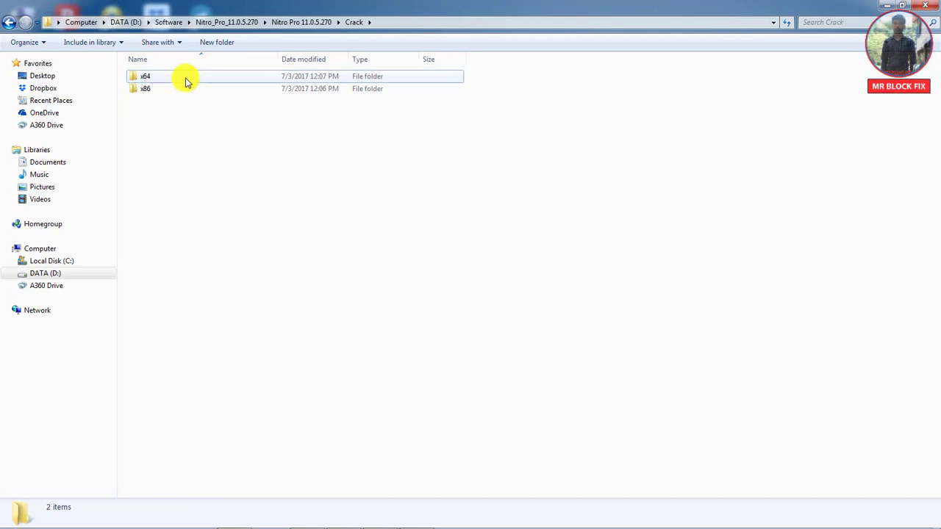
click(184, 81)
click(175, 90)
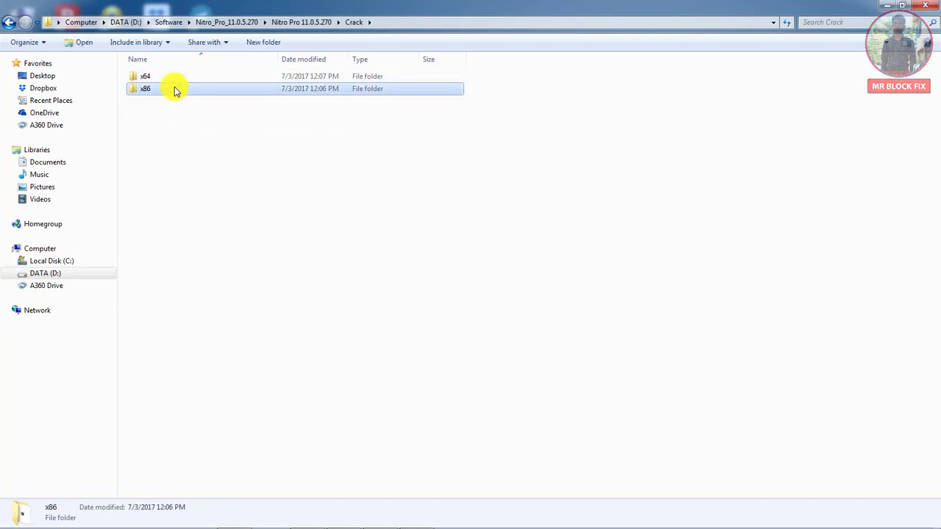
Refresh the desktop, confirm a 64-bit system in Computer Properties, and exit the NitroPDF patcher
click(938, 522)
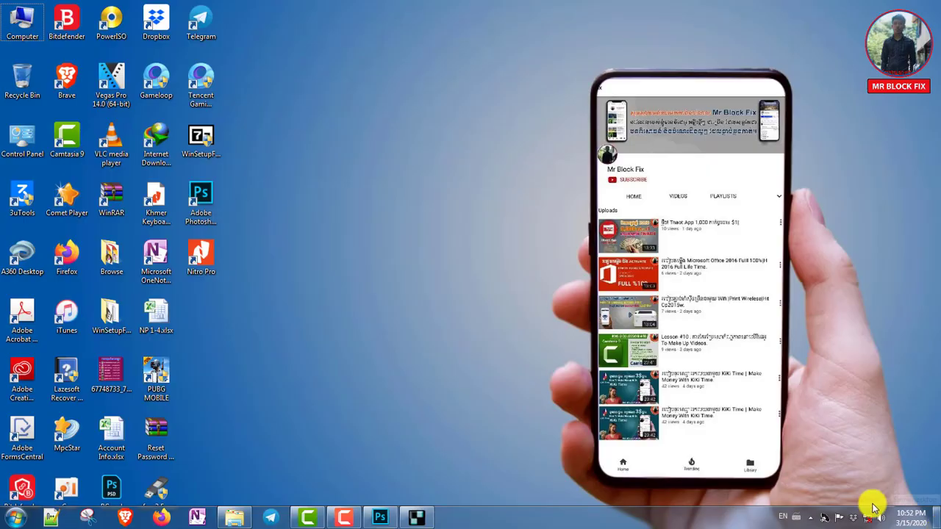
right_click(396, 107)
click(427, 147)
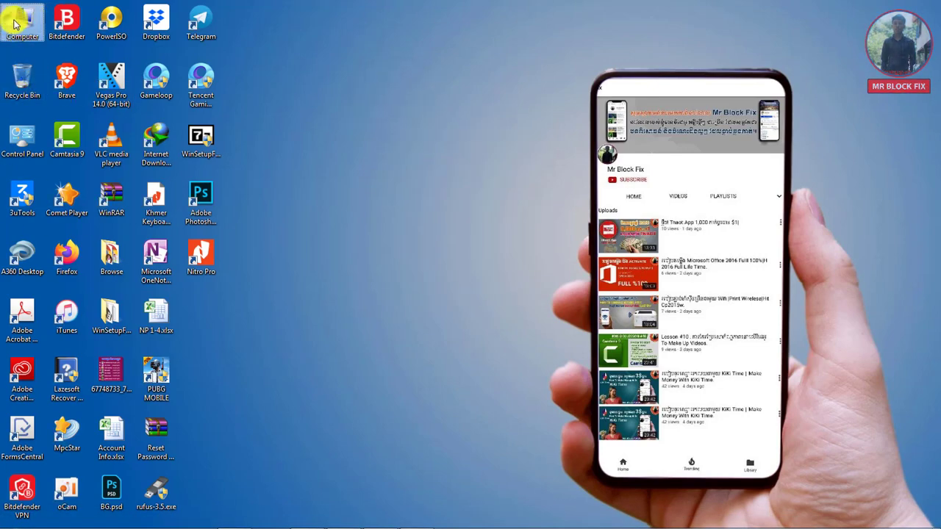
right_click(11, 22)
click(41, 144)
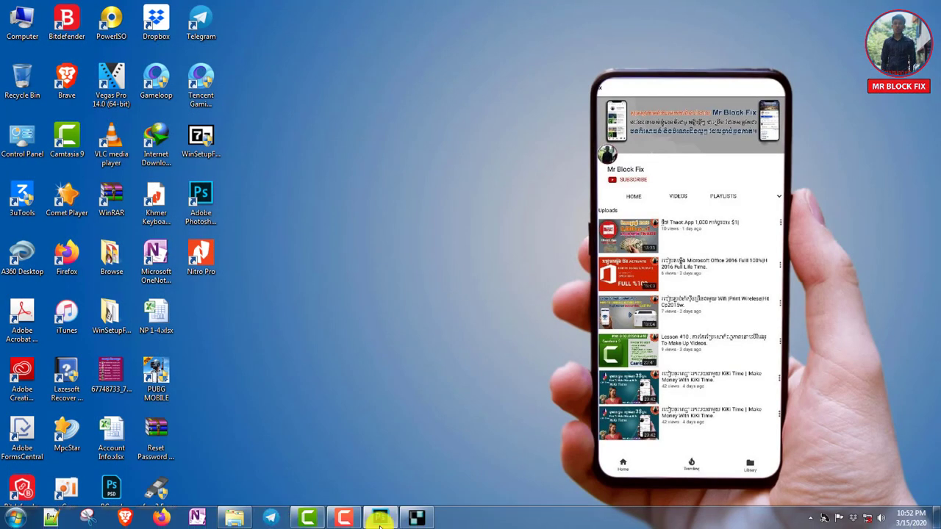
click(419, 519)
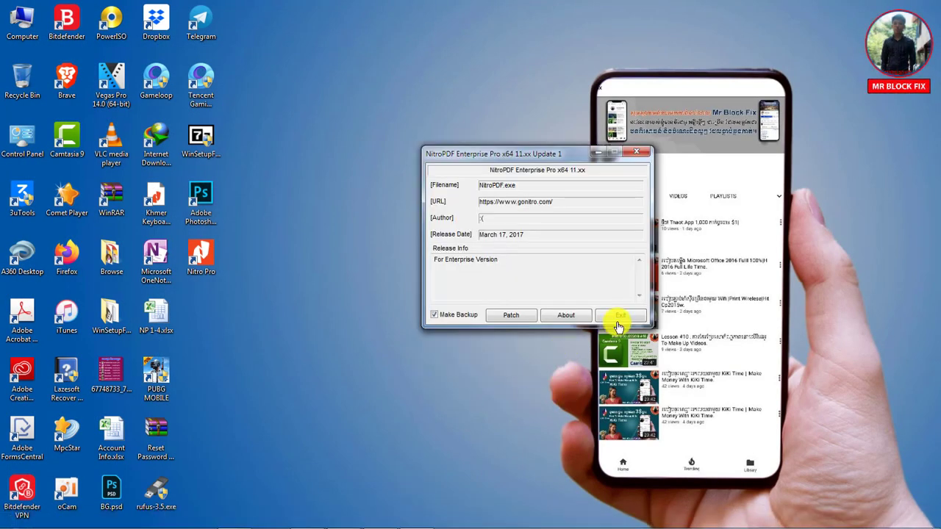
click(620, 315)
Open the x64 folder in the Crack directory and launch the nitropdf patcher file
click(235, 520)
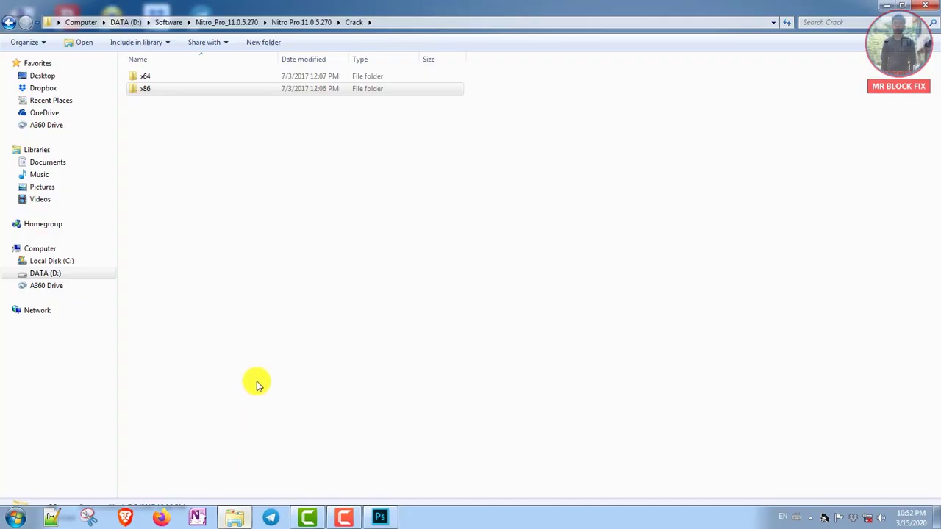
click(149, 74)
right_click(149, 74)
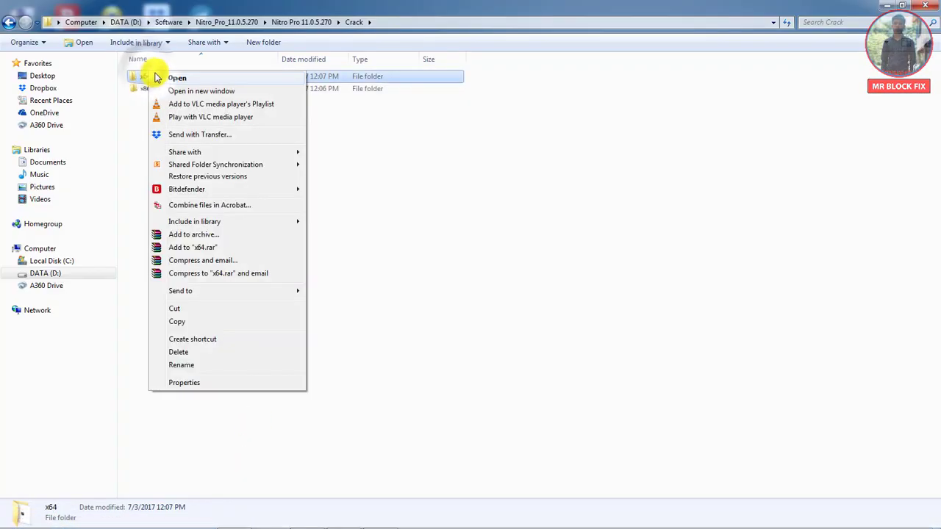
click(173, 76)
click(181, 77)
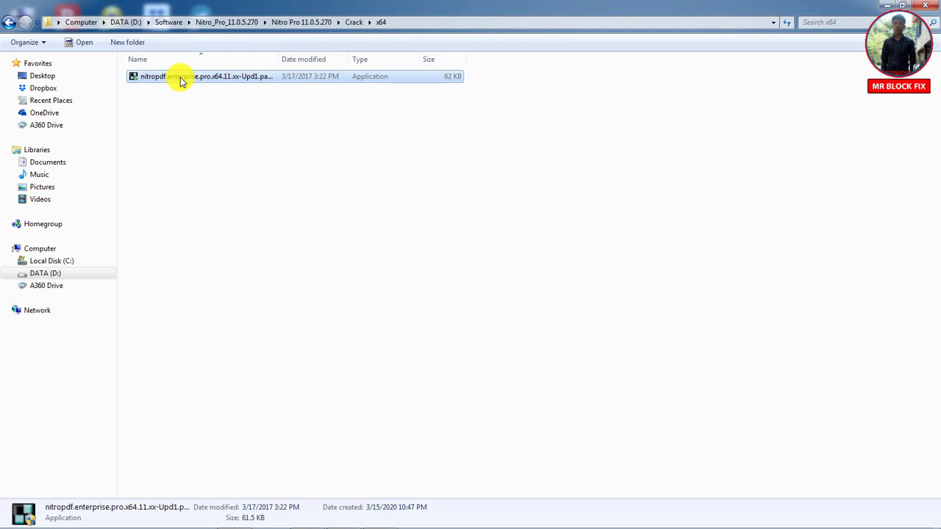
right_click(181, 79)
click(185, 85)
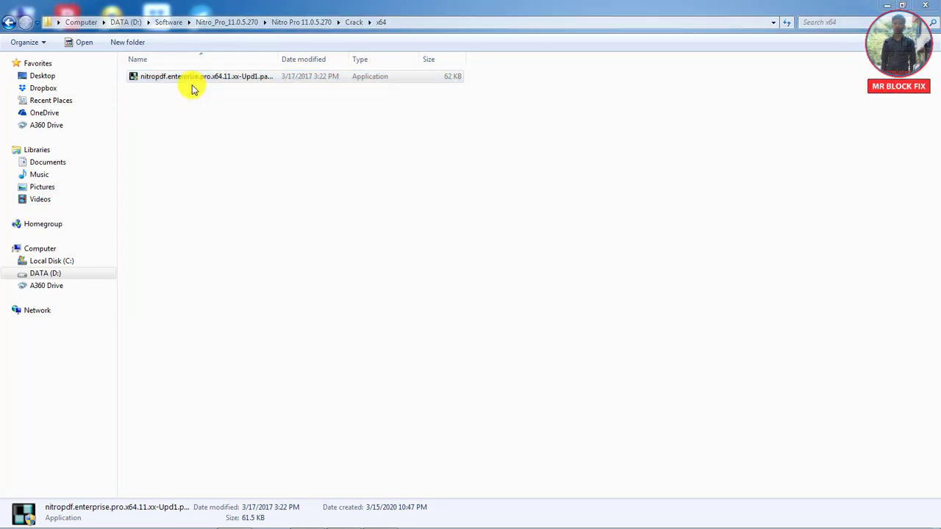
Run the patcher as administrator and attempt the patch; with NitroPDF.exe not found, nothing is patched, so exit
right_click(294, 79)
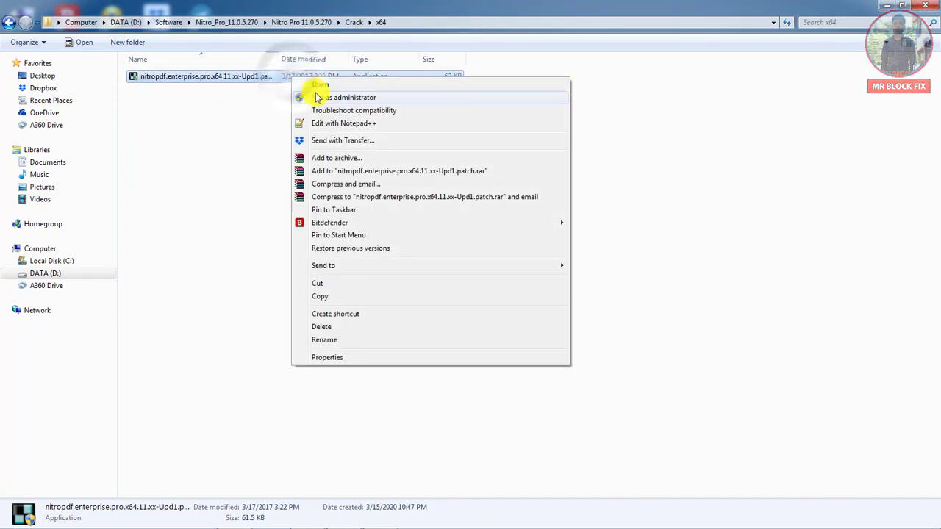
click(323, 99)
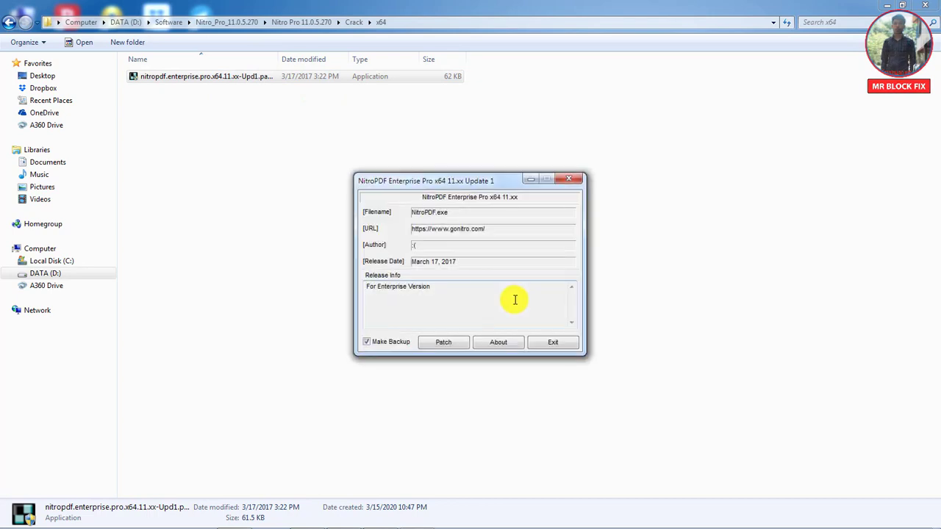
click(447, 345)
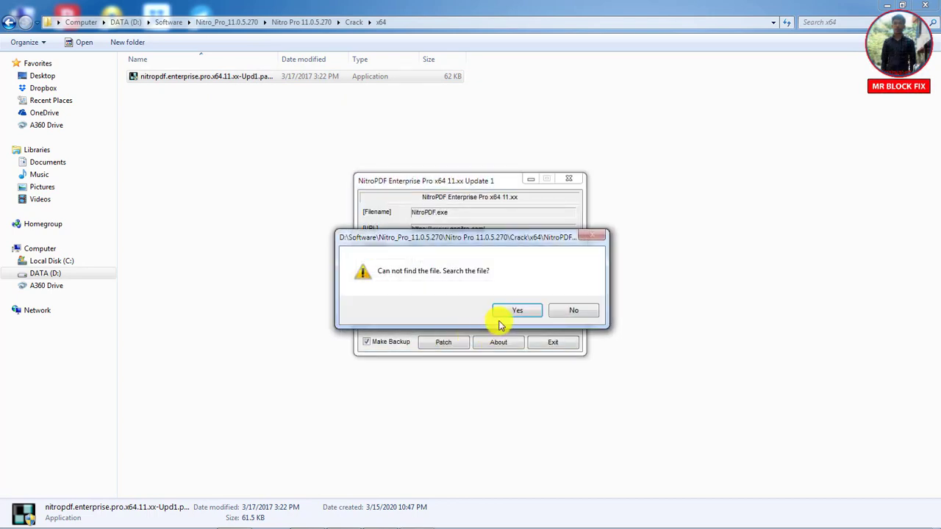
click(492, 309)
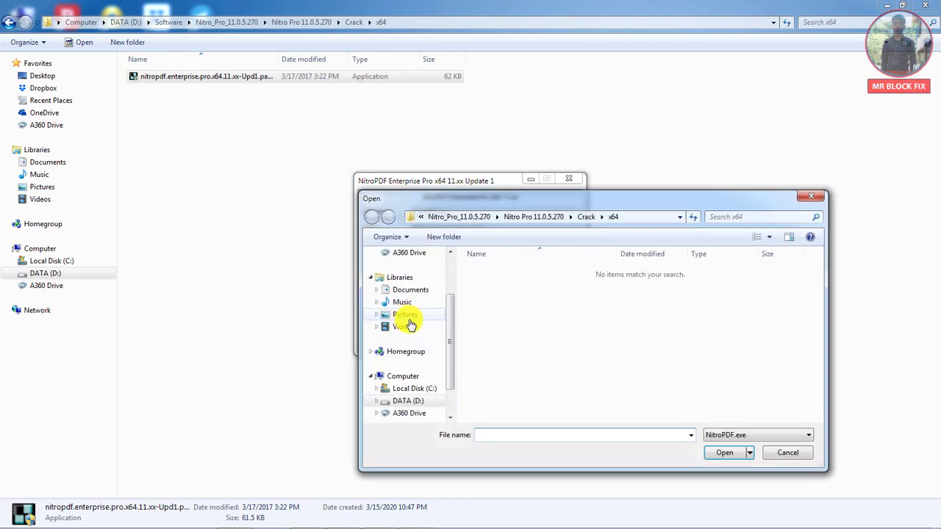
click(788, 452)
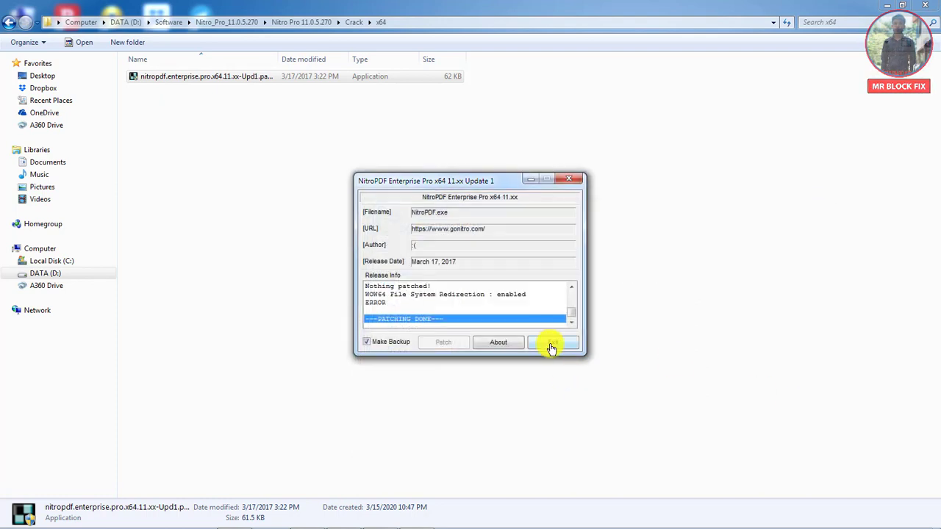
click(548, 344)
right_click(248, 82)
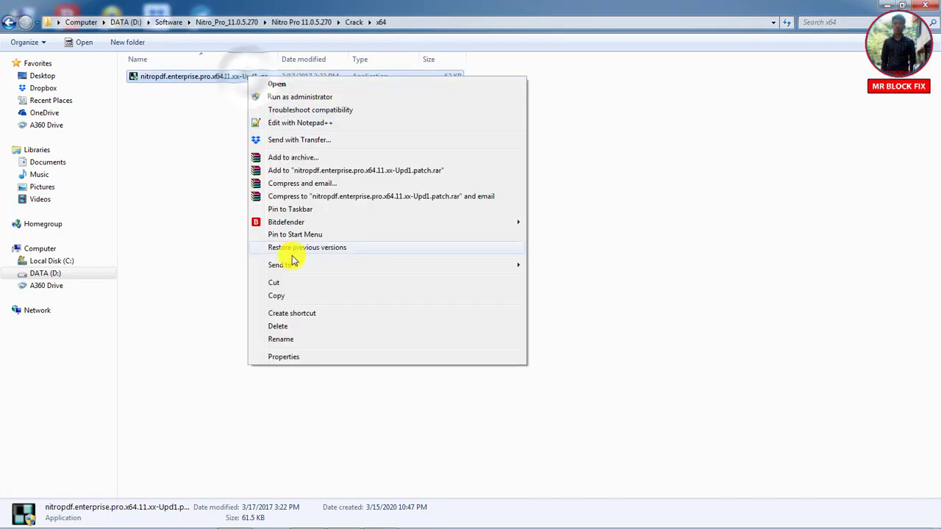
Copy the nitropdf patcher and open C:\Program Files\Nitro\Pro 11 via the Nitro Pro shortcut's file location
click(291, 295)
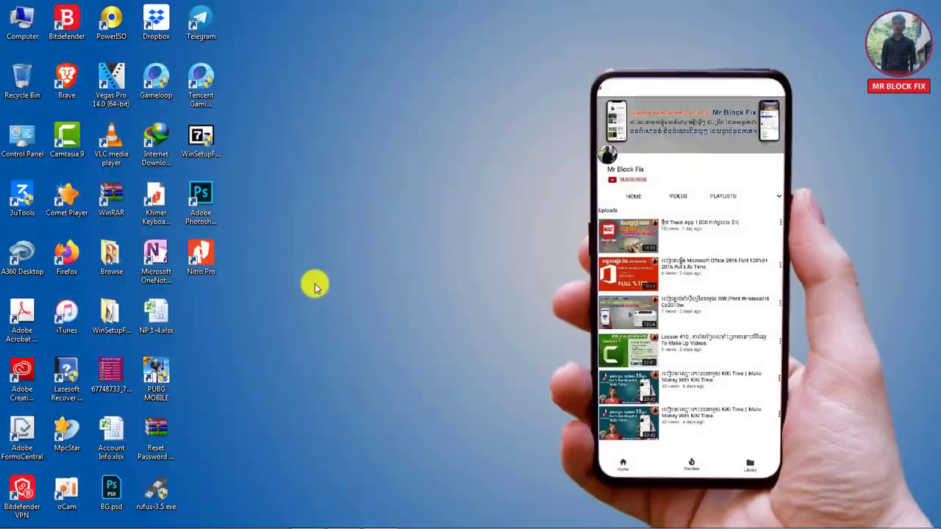
right_click(210, 258)
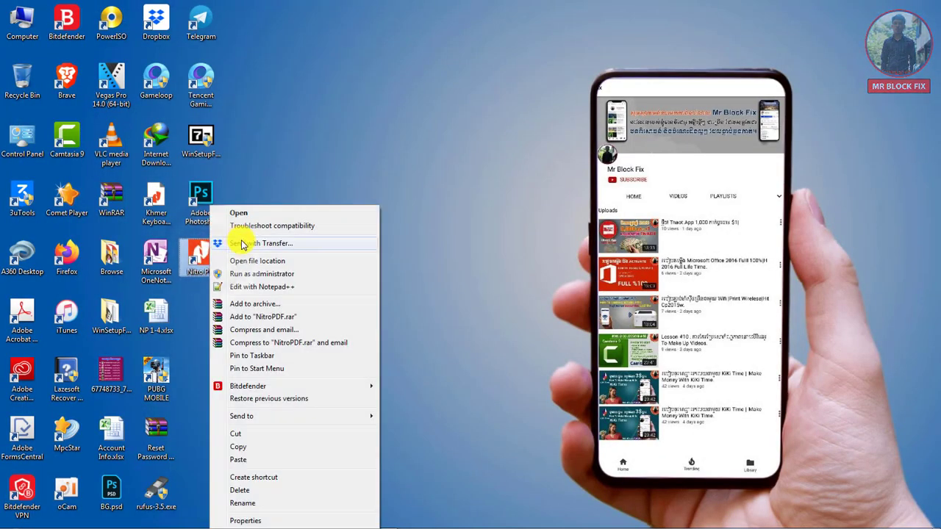
click(248, 257)
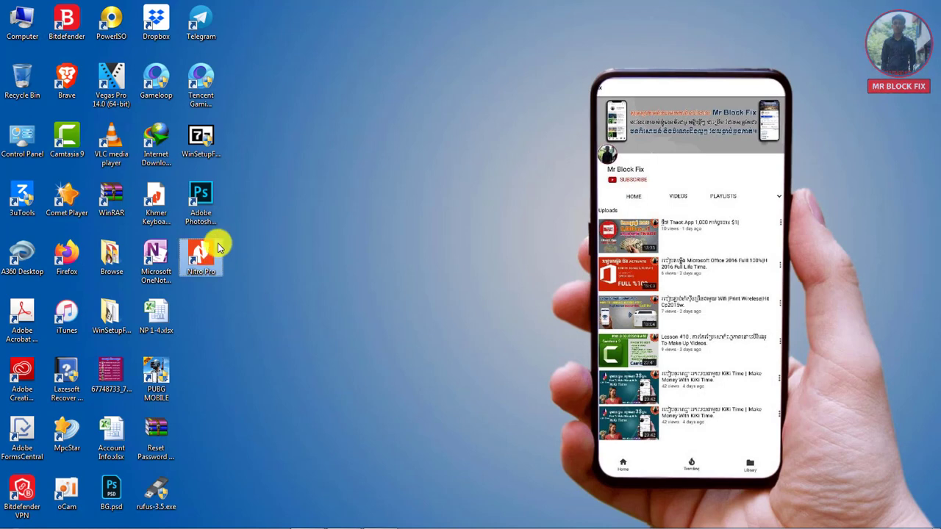
right_click(218, 249)
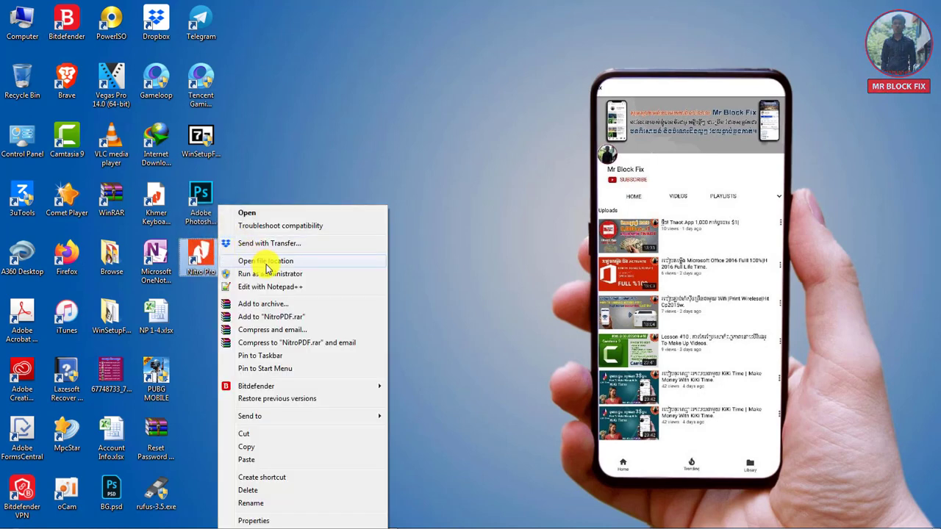
click(273, 265)
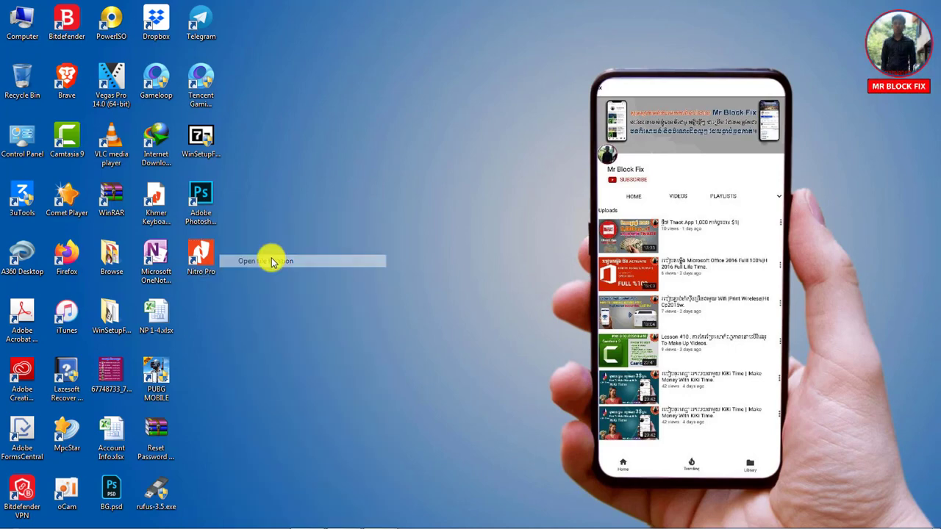
right_click(621, 154)
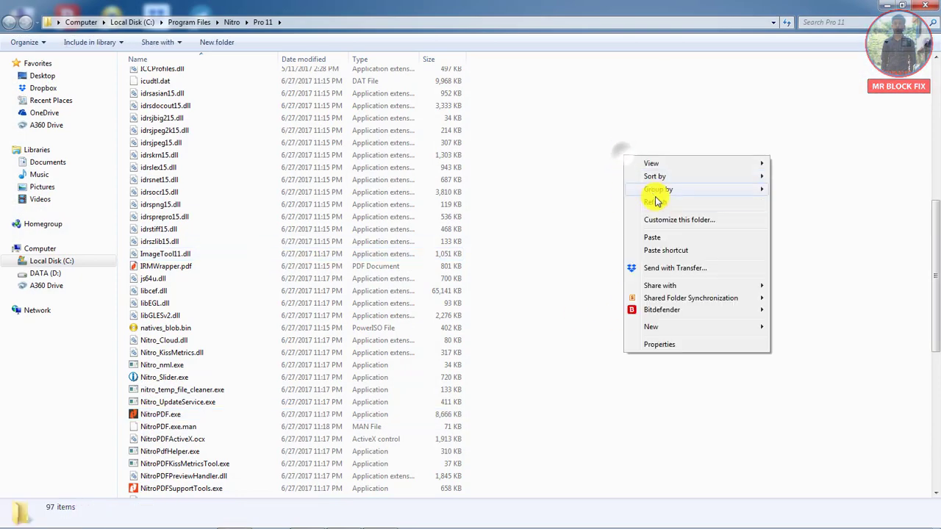
Paste the patcher into the Pro 11 folder with administrator permission and refresh the listing
click(652, 237)
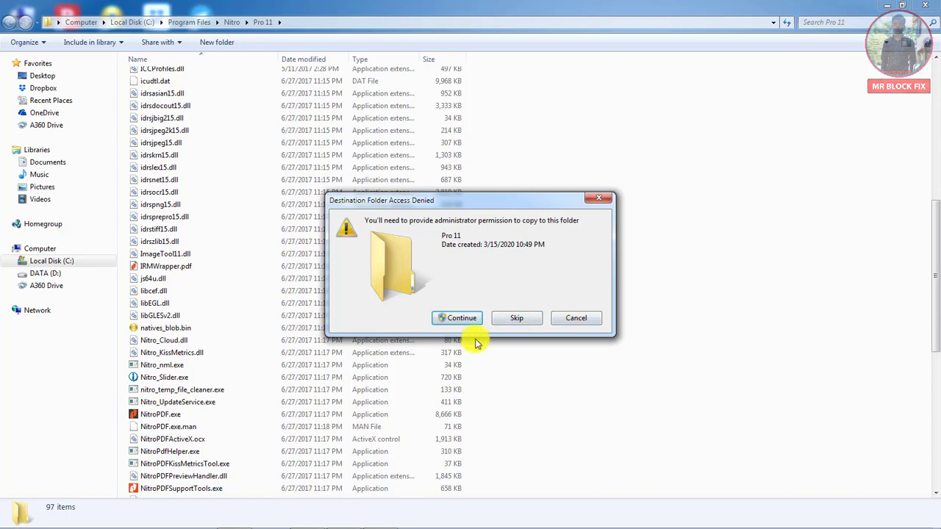
click(470, 324)
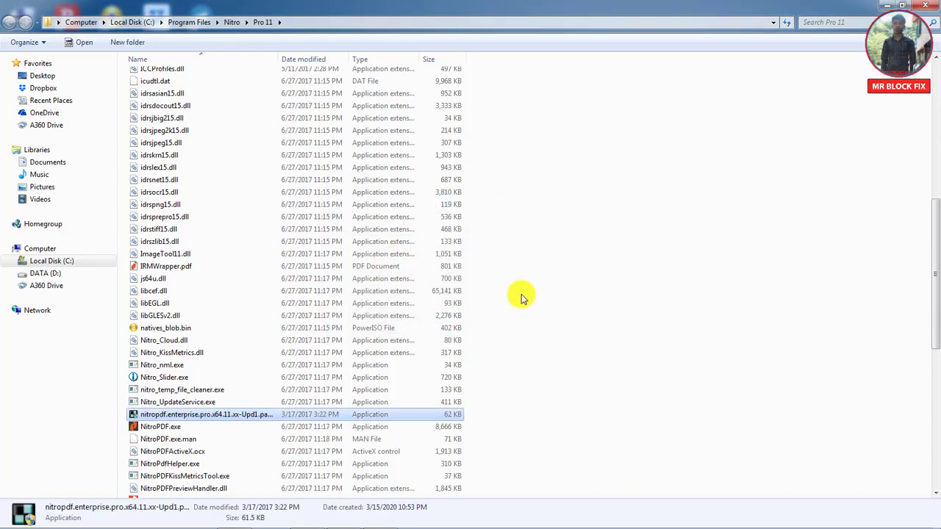
right_click(528, 237)
click(559, 283)
Run the nitropdf.enterprise patch file from the Pro 11 folder as administrator
scroll(466, 374, down, 3)
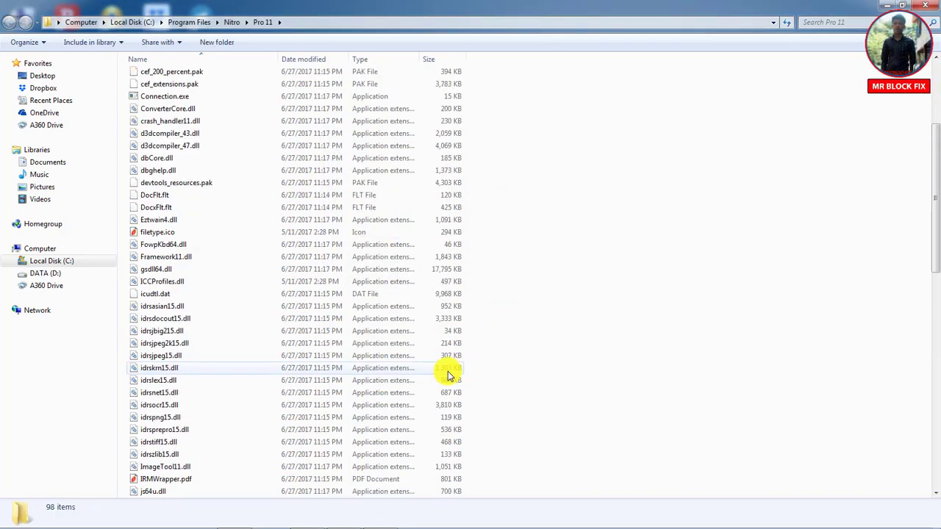
scroll(431, 375, down, 3)
scroll(308, 396, down, 3)
scroll(308, 396, down, 1)
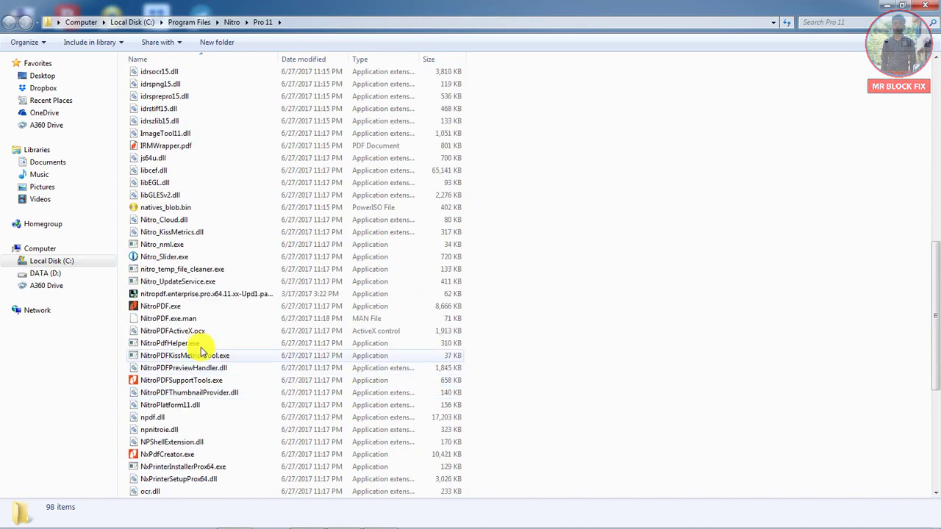
click(183, 297)
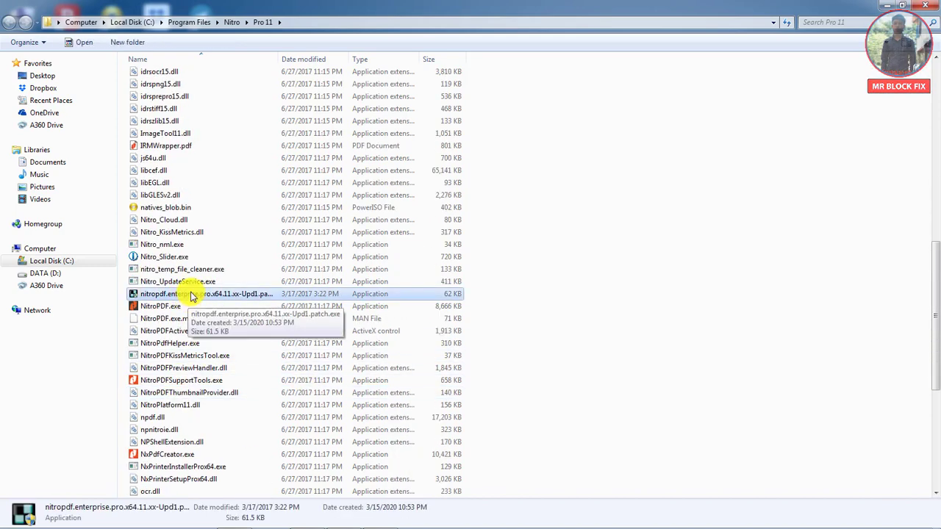
right_click(180, 298)
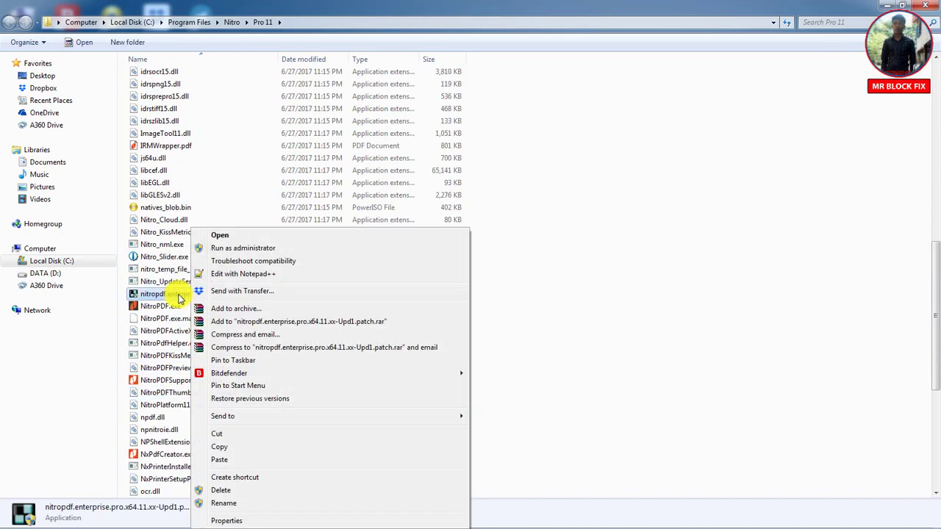
click(265, 250)
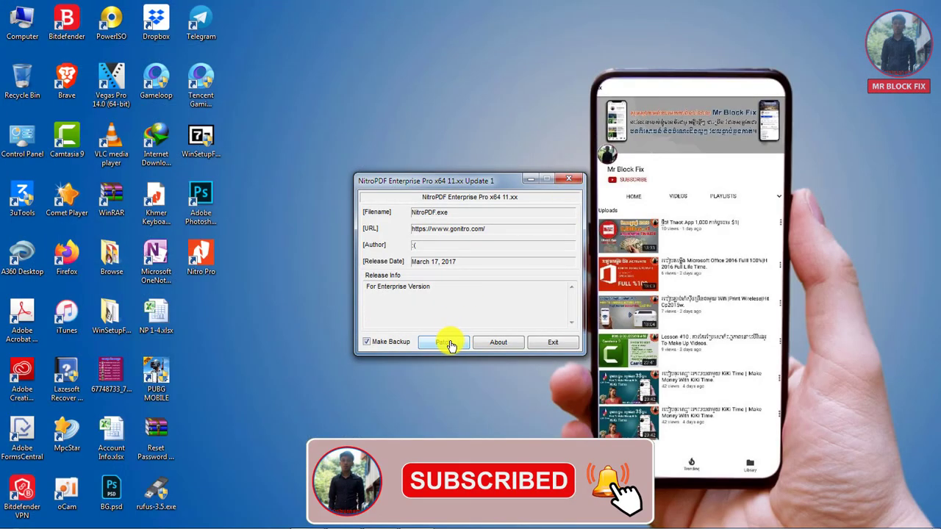
Patch NitroPDF.exe with a .BAK backup, close the patcher, refresh the desktop, and launch Nitro Pro
click(451, 344)
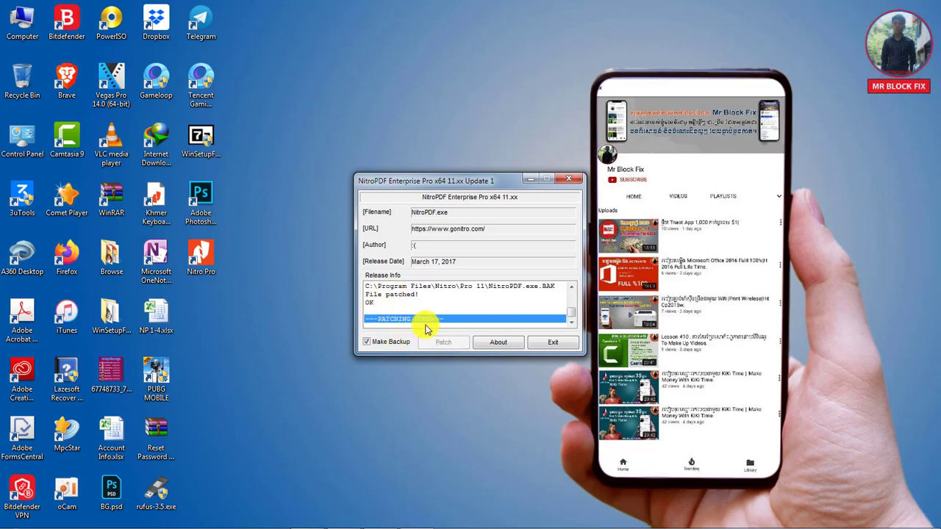
click(543, 343)
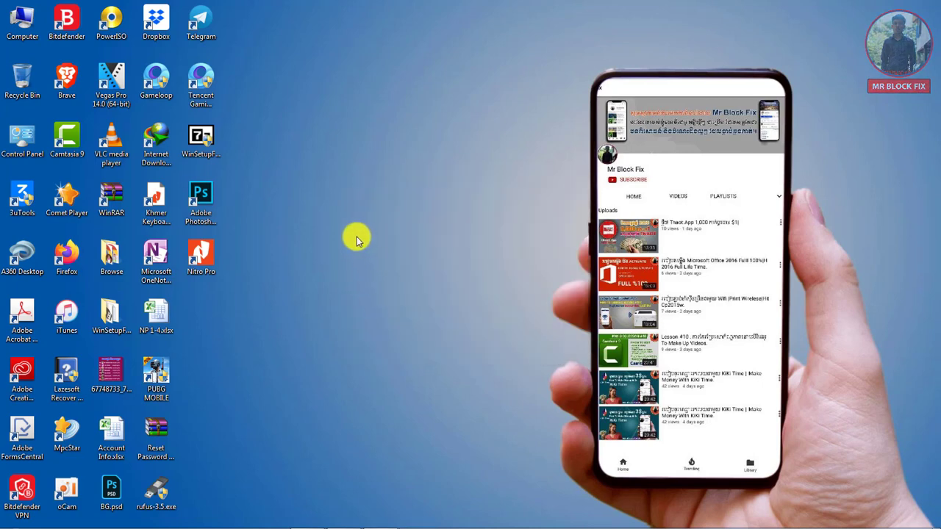
right_click(357, 241)
click(384, 269)
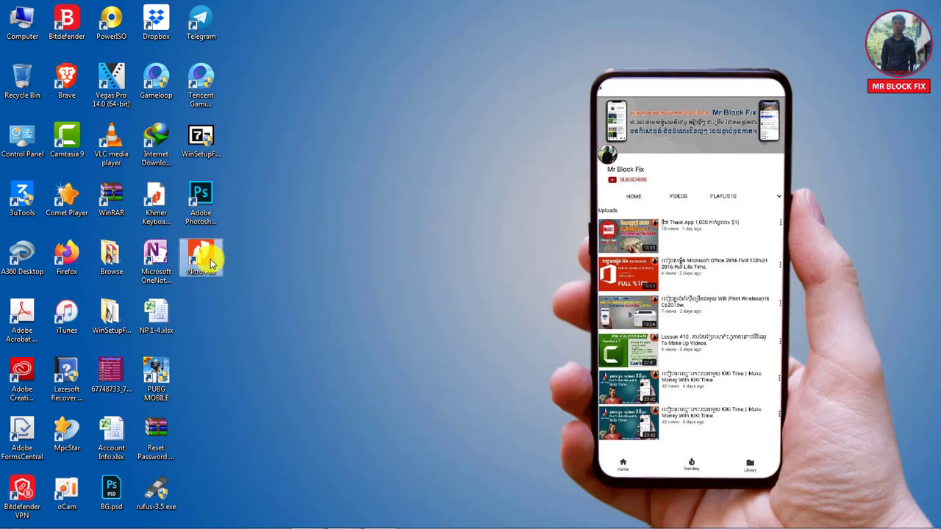
right_click(211, 262)
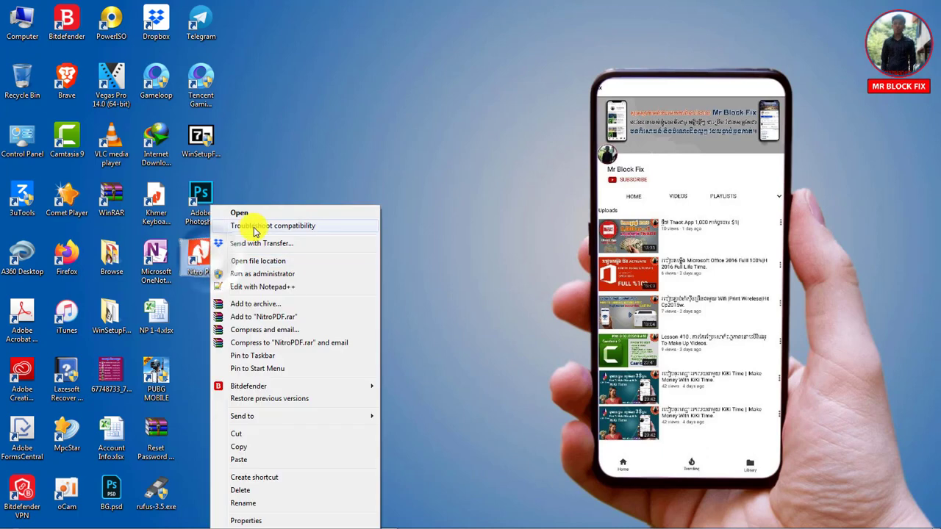
click(257, 216)
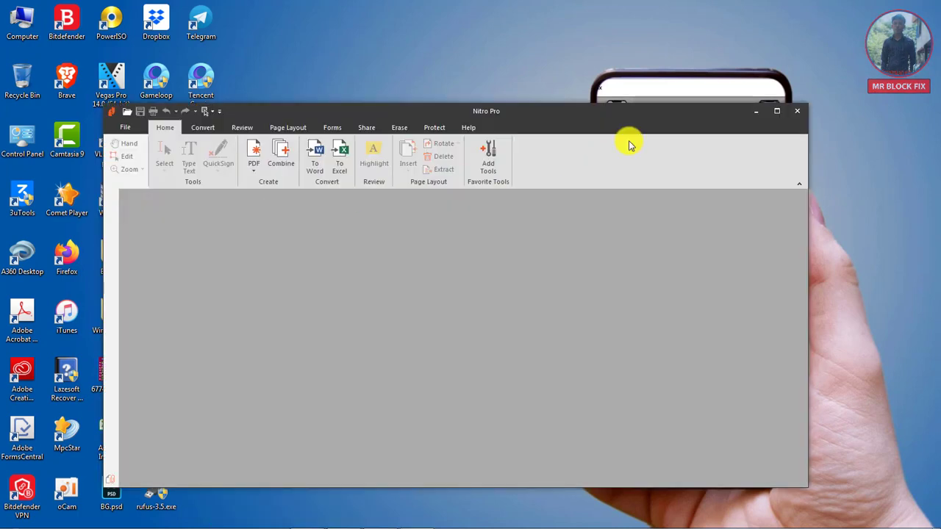
Maximize the Nitro Pro window, view the File page, then close Nitro Pro
click(778, 113)
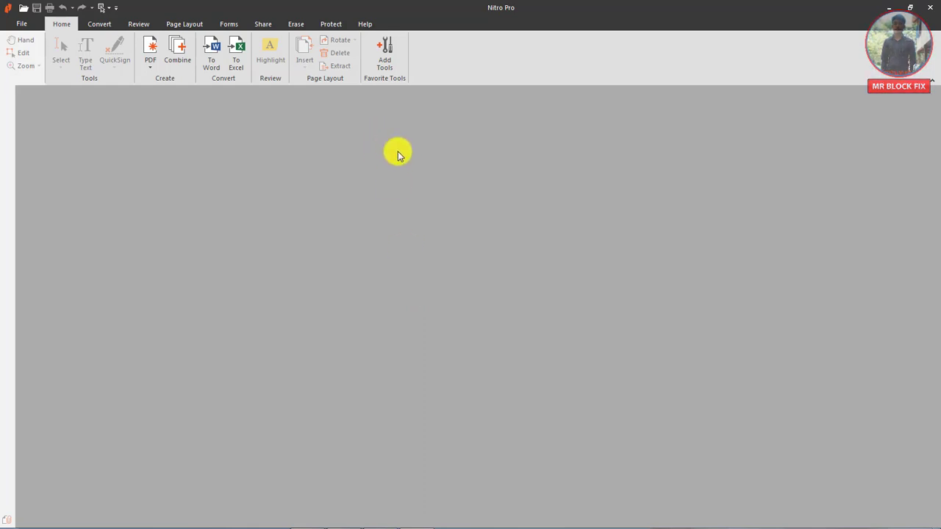
click(24, 25)
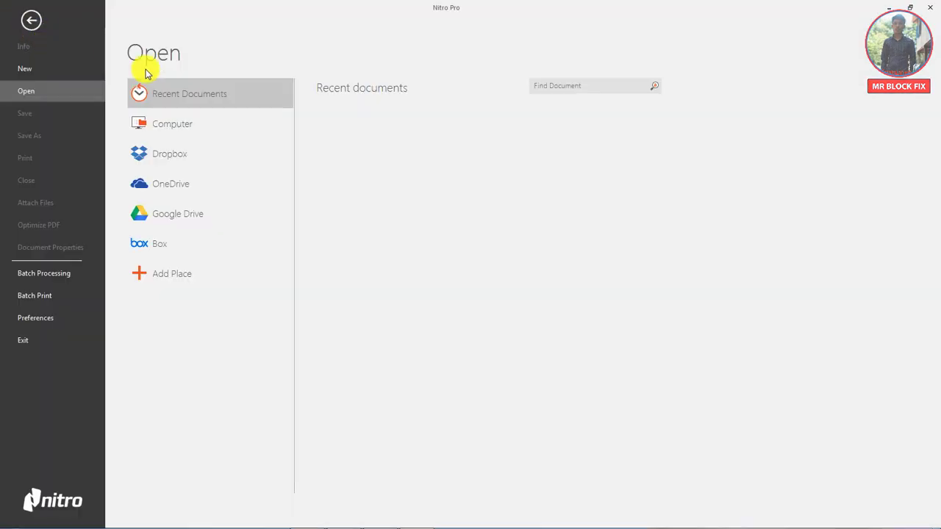
click(929, 8)
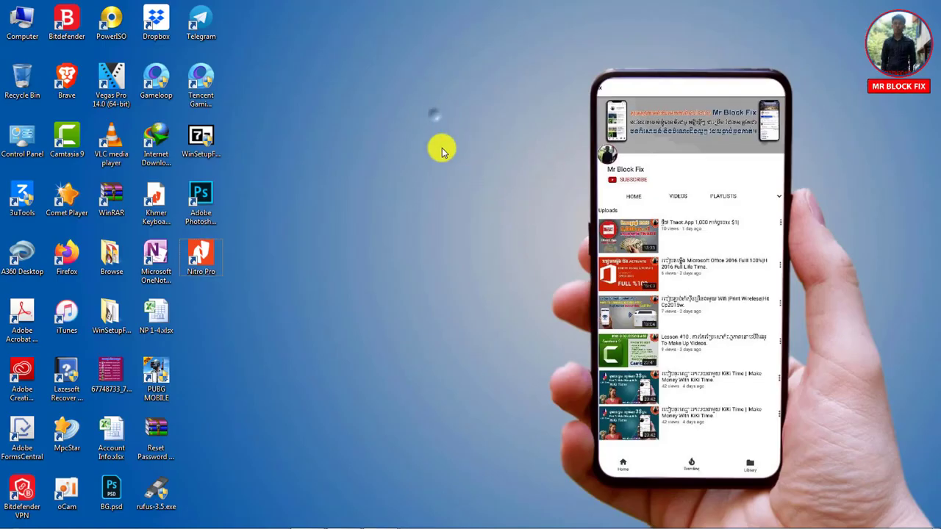
Refresh the desktop and relaunch Nitro Pro from its desktop shortcut
right_click(433, 116)
click(463, 146)
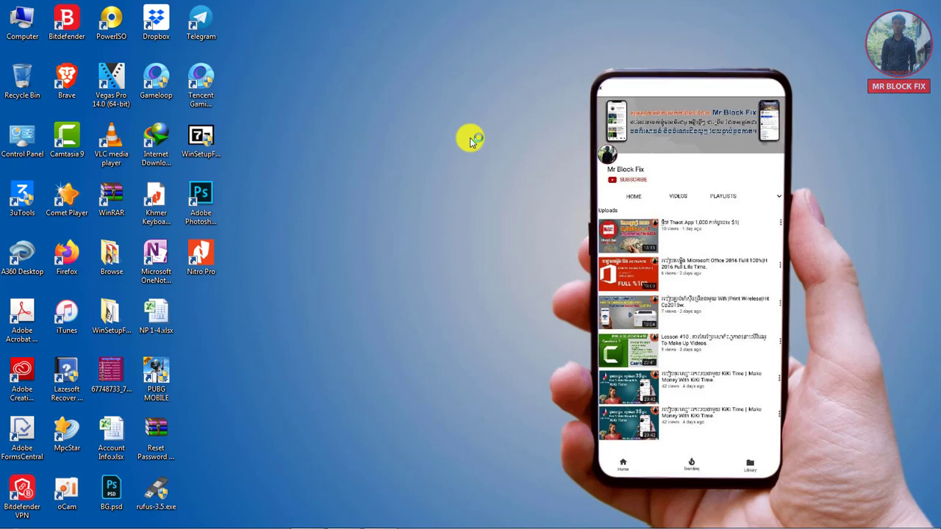
right_click(203, 255)
click(247, 215)
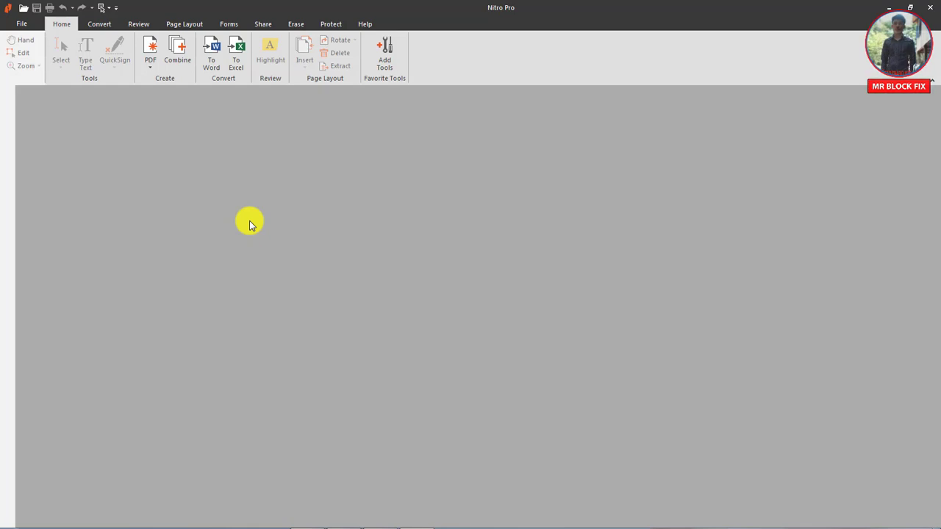
Browse the Protect, Forms, Page Layout, Review and Convert tabs, then show the File Open page
click(344, 25)
click(226, 25)
click(198, 26)
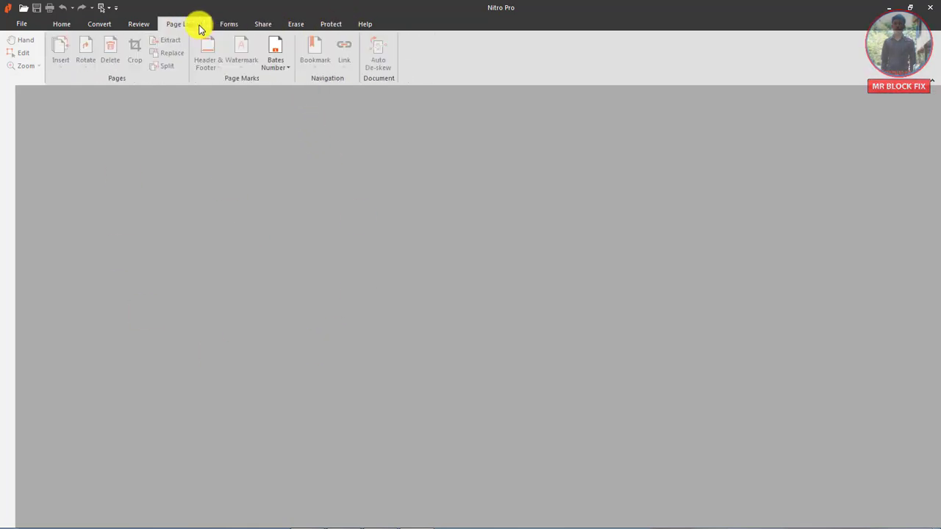
click(139, 24)
click(99, 24)
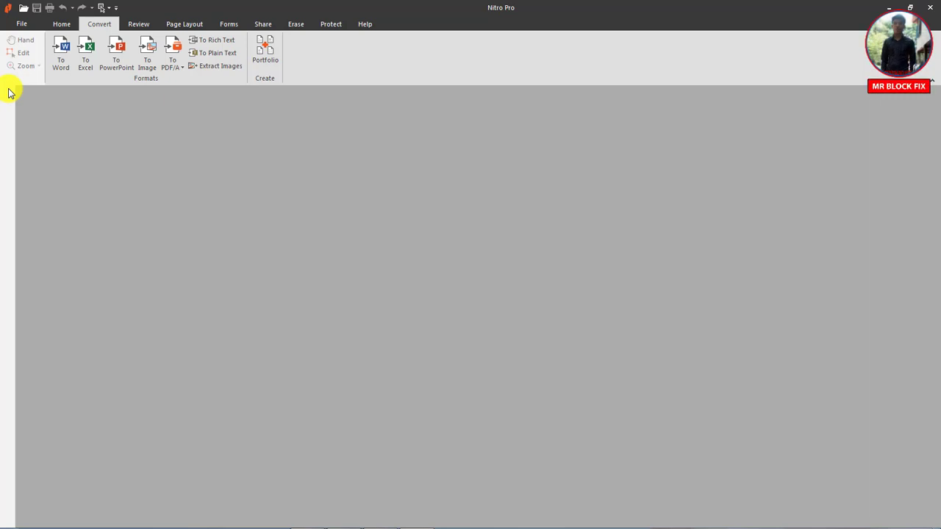
click(23, 27)
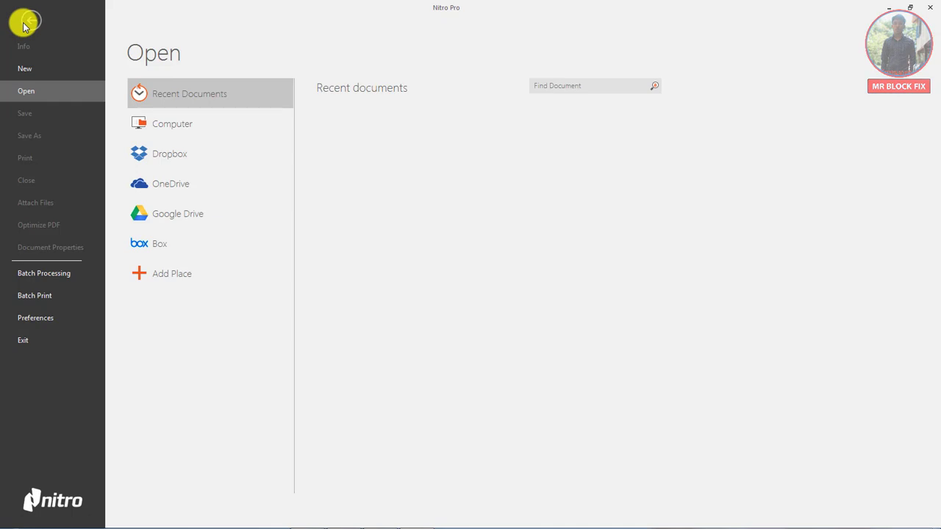
Browse Computer to the Desktop and open the Khmer Keyboard Layout PDF, KhmerKeyboard_NiDA_V1.0.pdf
click(195, 129)
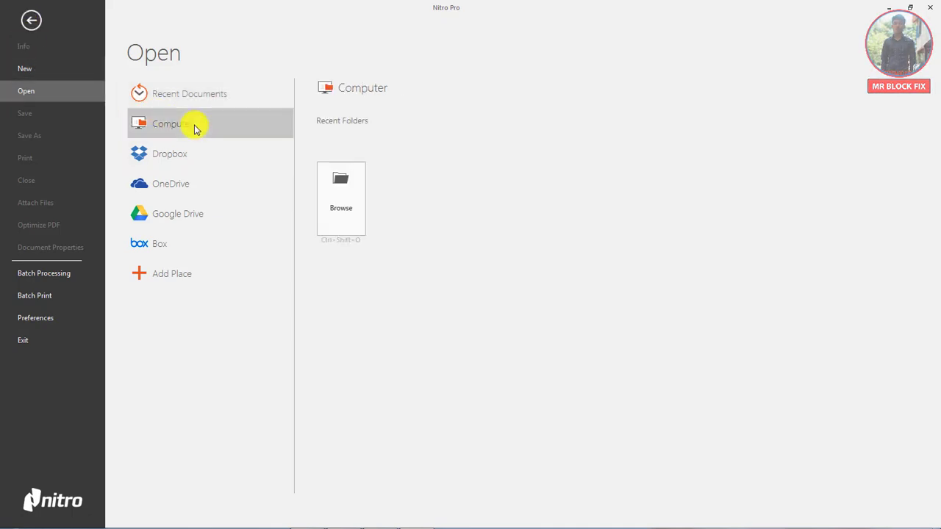
click(332, 198)
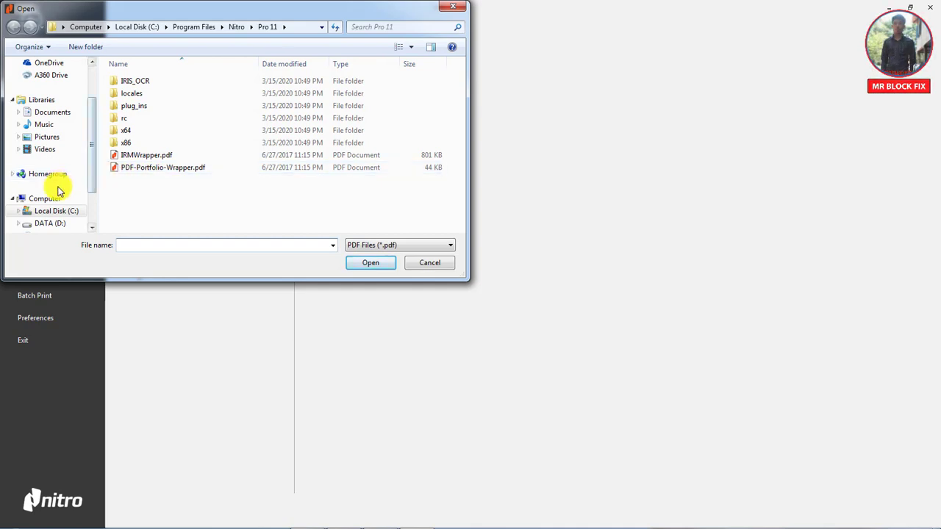
mouse_move(52, 184)
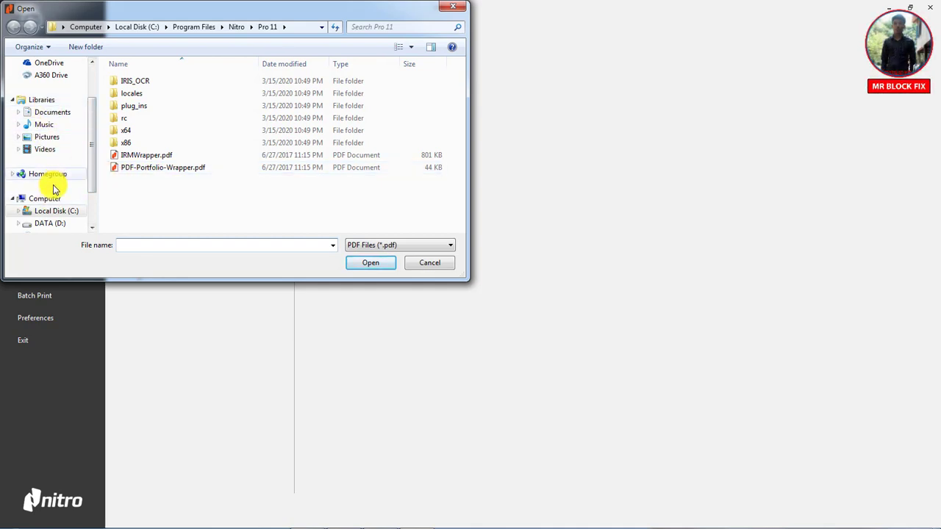
scroll(86, 178, up, 5)
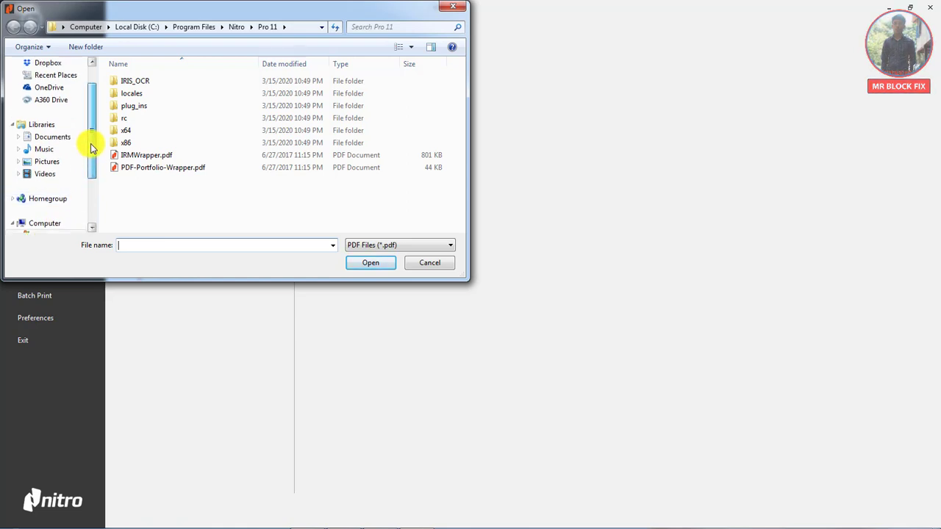
click(57, 87)
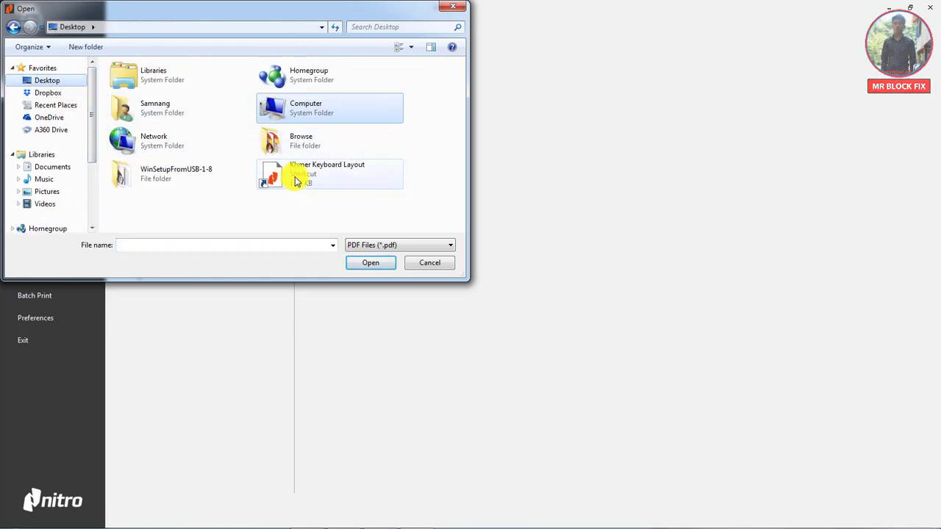
click(269, 175)
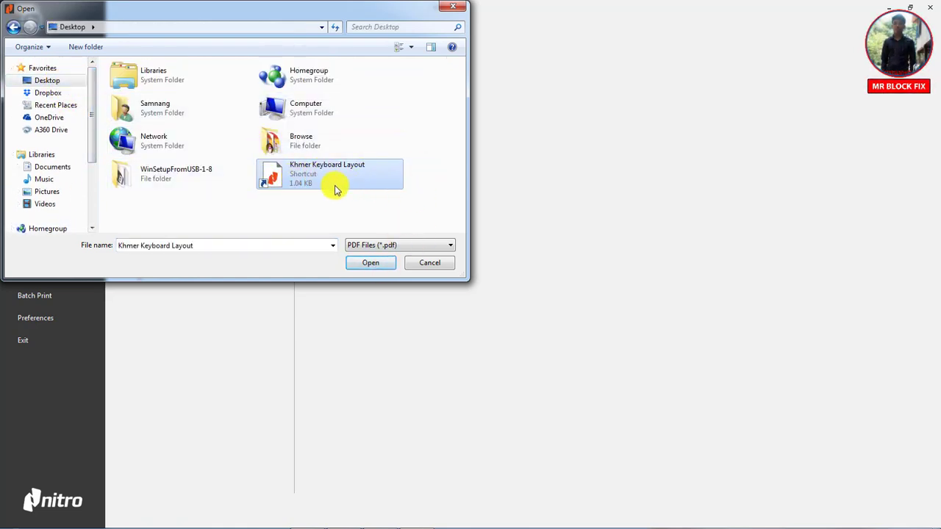
click(371, 264)
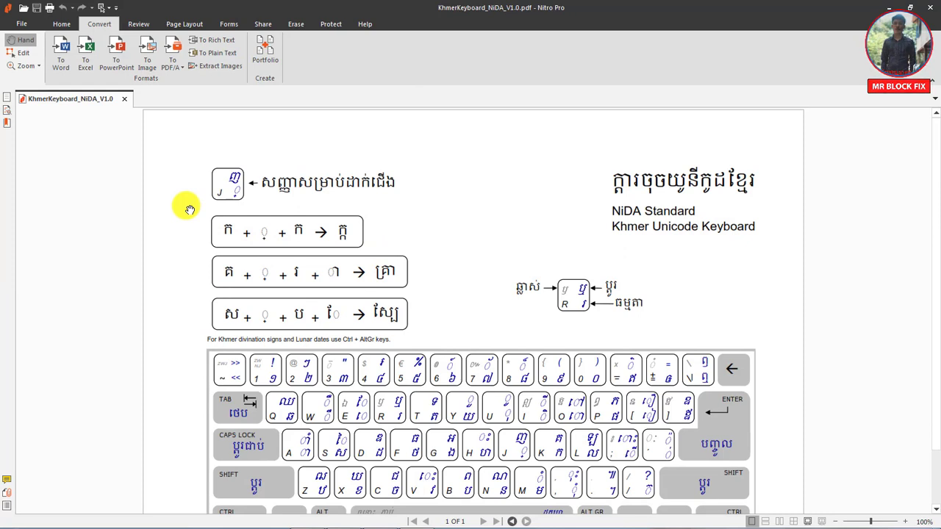
Scroll through the Khmer keyboard page, then start a To Word conversion
scroll(397, 210, down, 2)
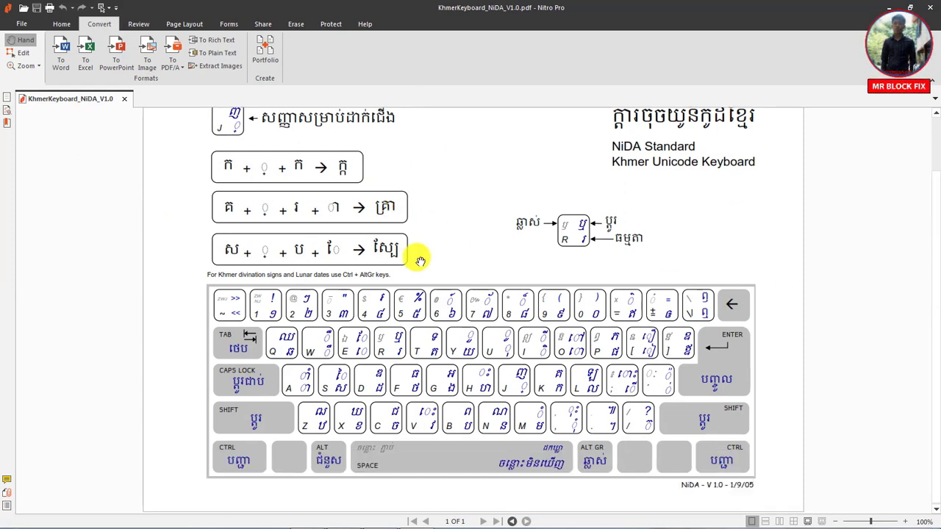
scroll(422, 199, up, 2)
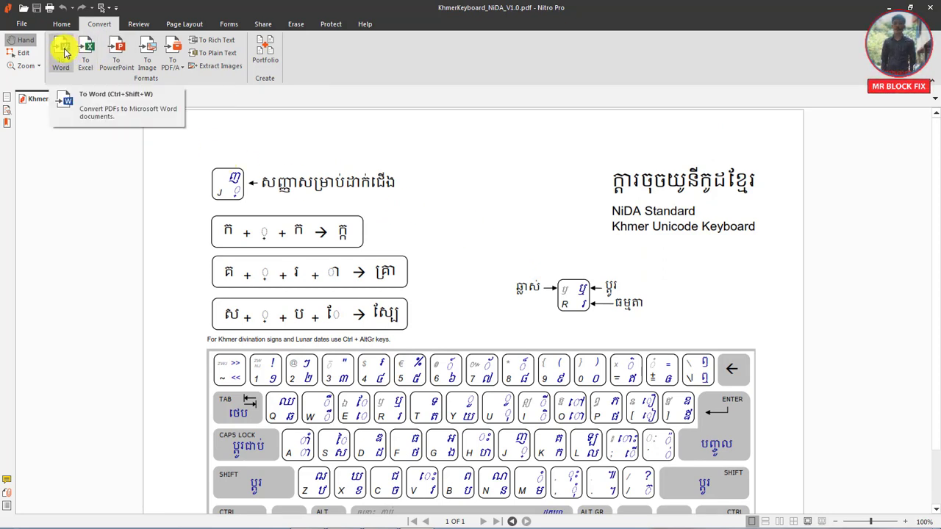
click(63, 52)
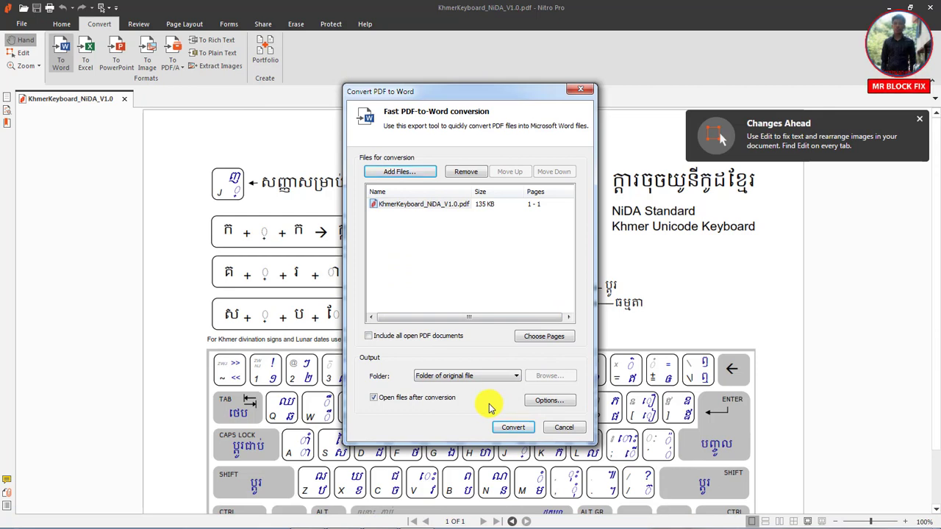
Select the Khmer keyboard PDF, run the Word conversion, and dismiss the failure message
click(441, 206)
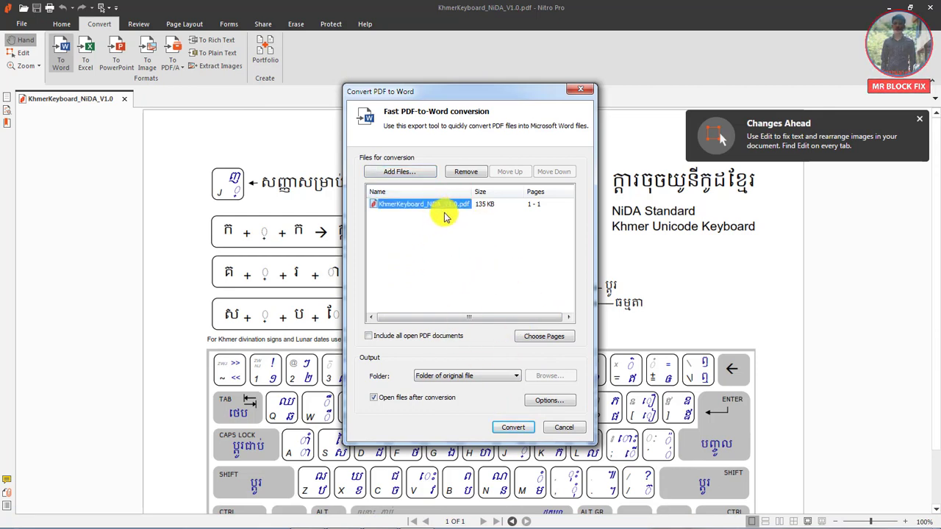
click(522, 430)
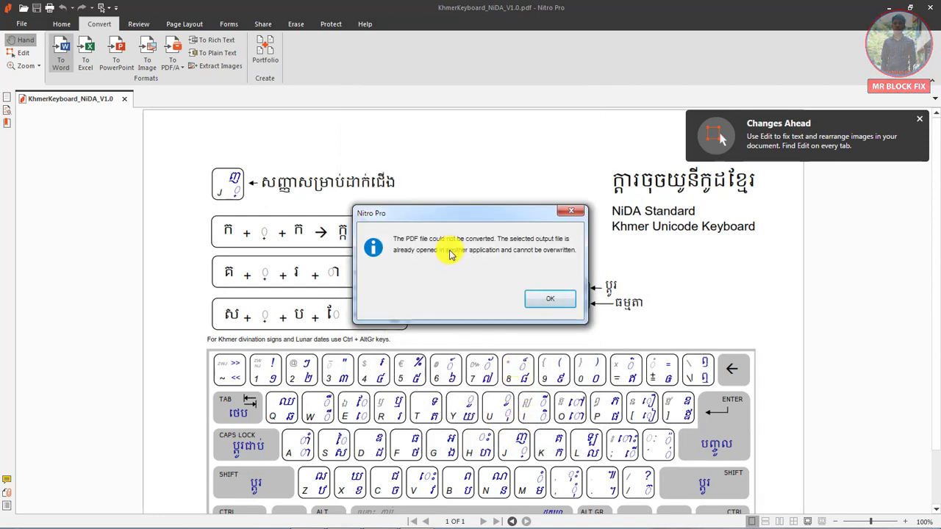
click(548, 301)
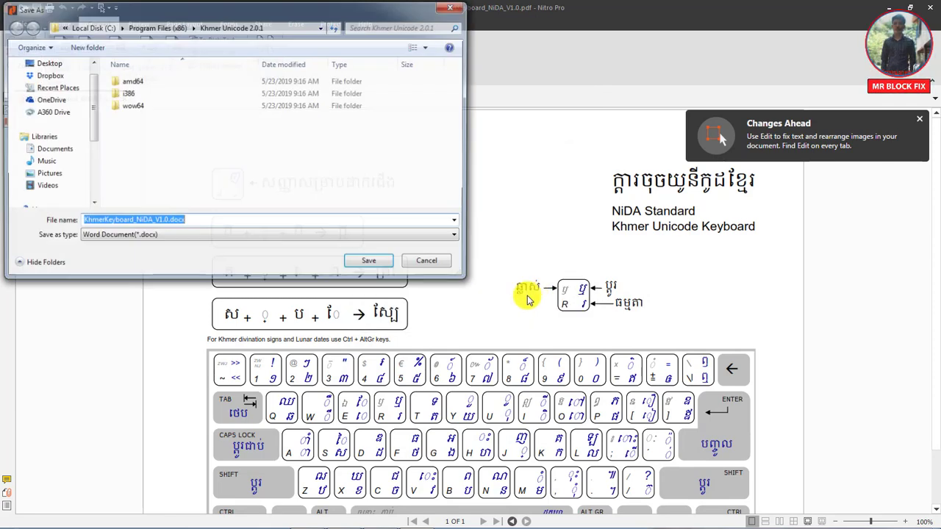
mouse_move(51, 147)
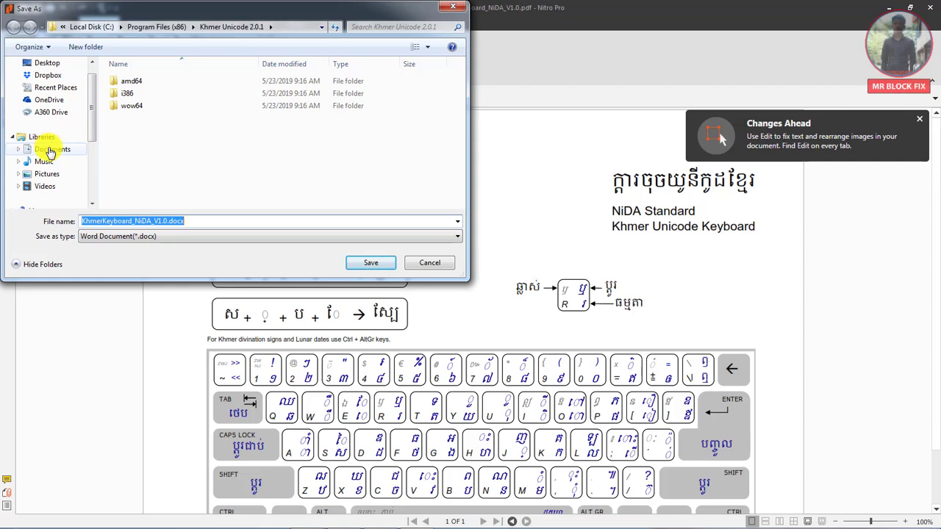
Save the output to the Desktop as Word Document KhmerKeyboard_NiDA_V1.0.docx
click(53, 64)
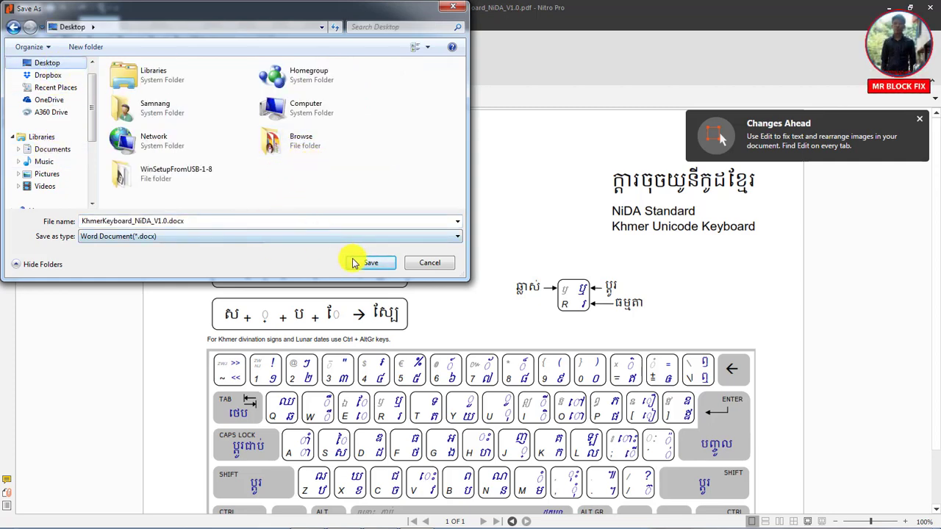
click(183, 236)
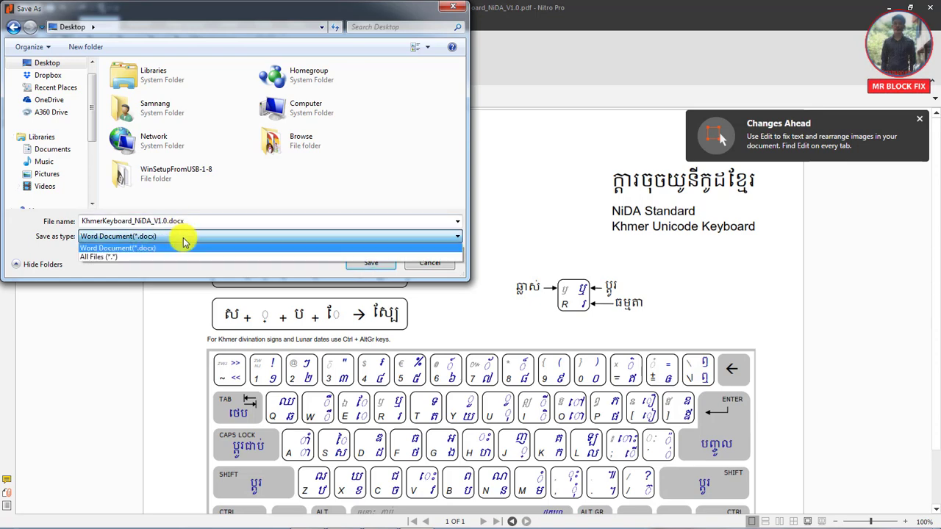
click(205, 245)
click(362, 266)
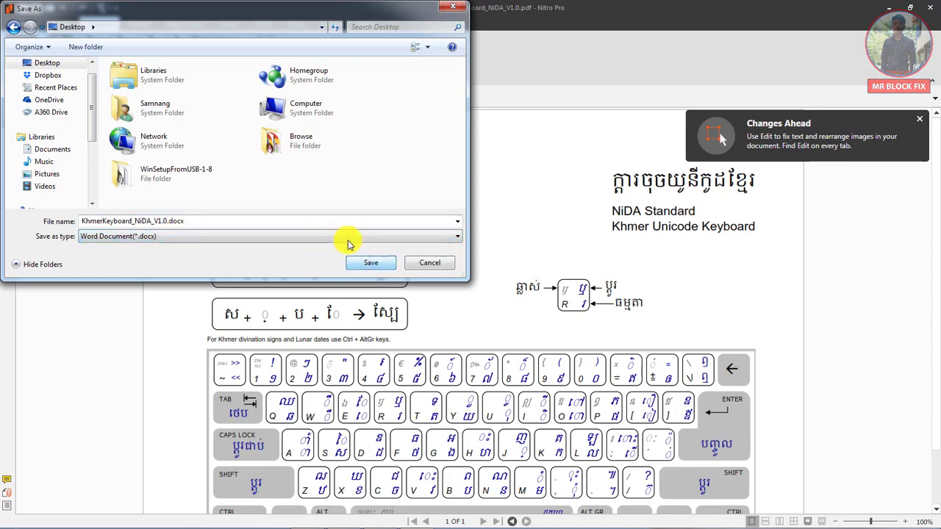
click(379, 263)
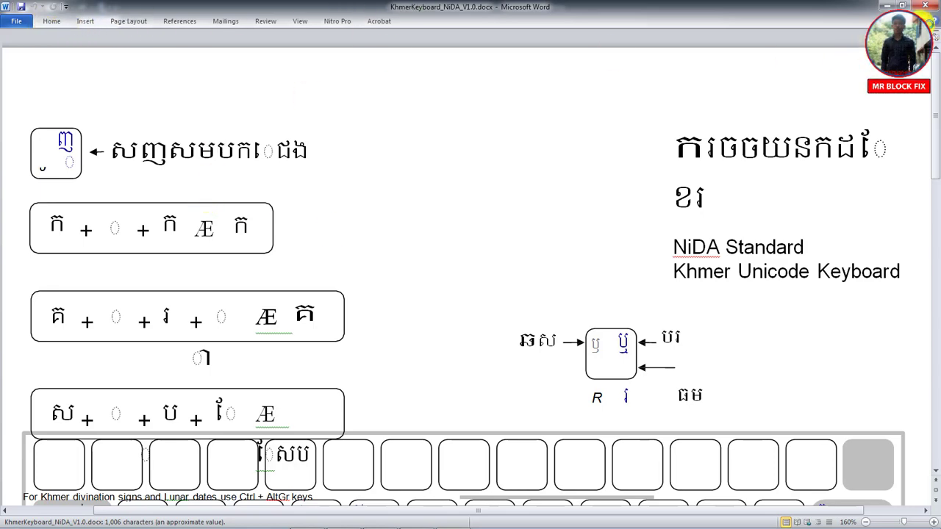
Restore the full Word ribbon and undo an accidental move of the bottom combination box
click(51, 20)
scroll(353, 412, down, 4)
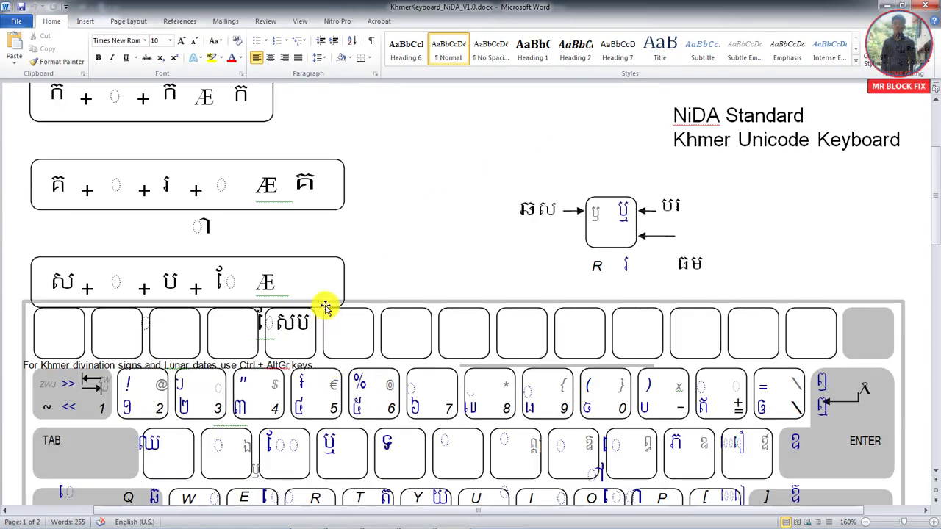
click(334, 259)
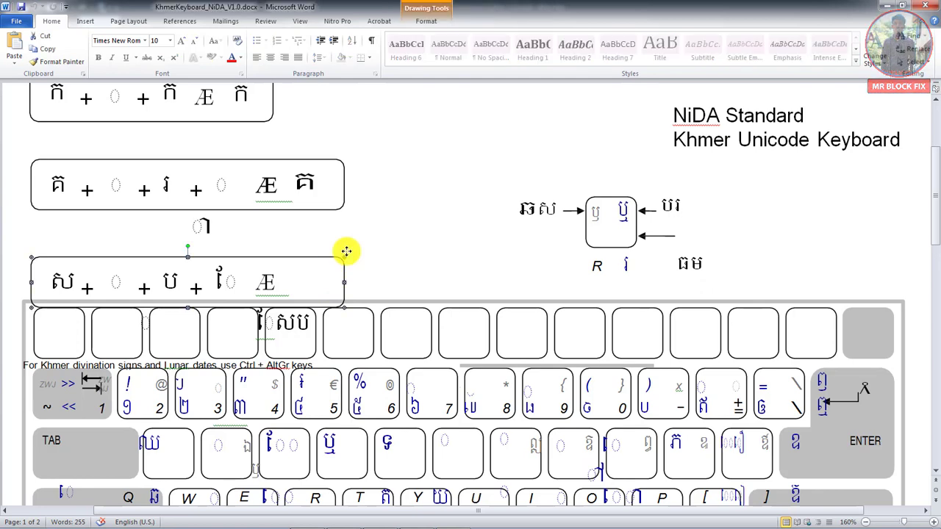
drag(344, 252, 642, 231)
key(ctrl+z)
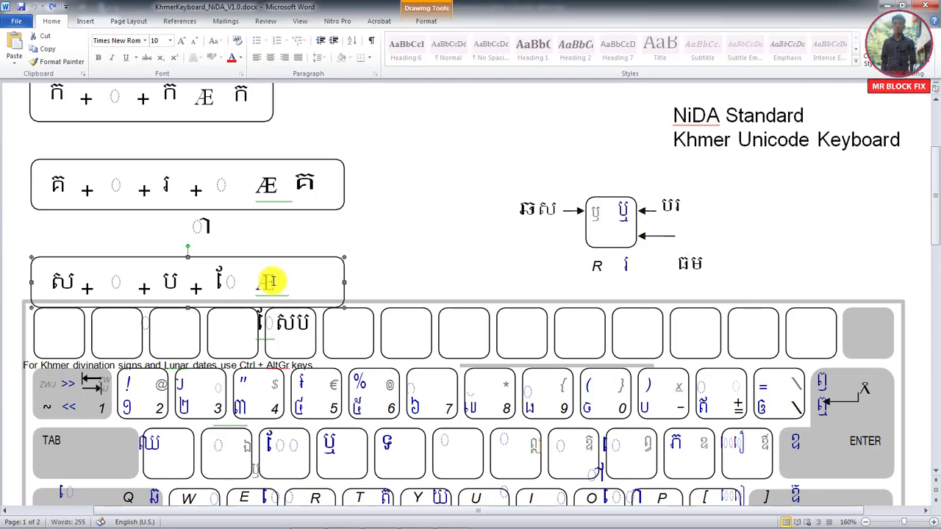
Check the fonts of the Khmer text in the combination boxes, label and heading
click(269, 279)
click(233, 279)
click(181, 281)
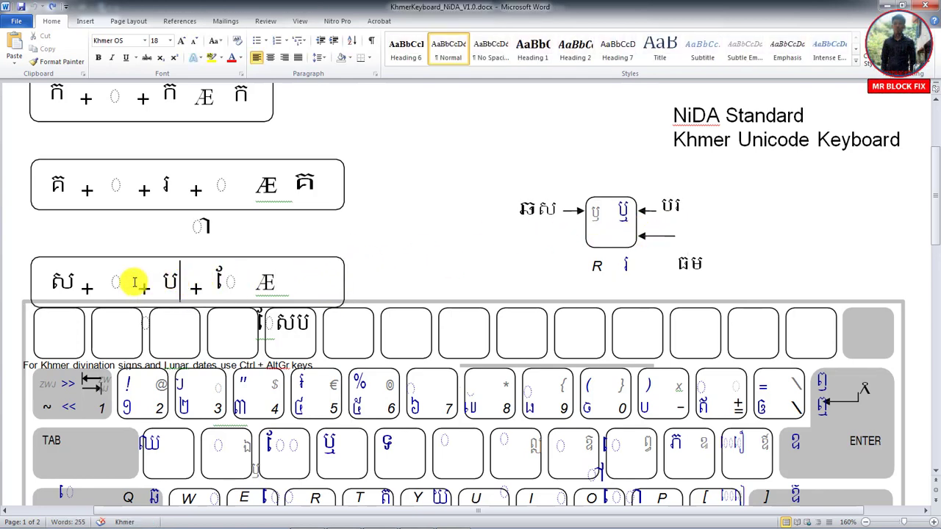
click(144, 283)
click(49, 283)
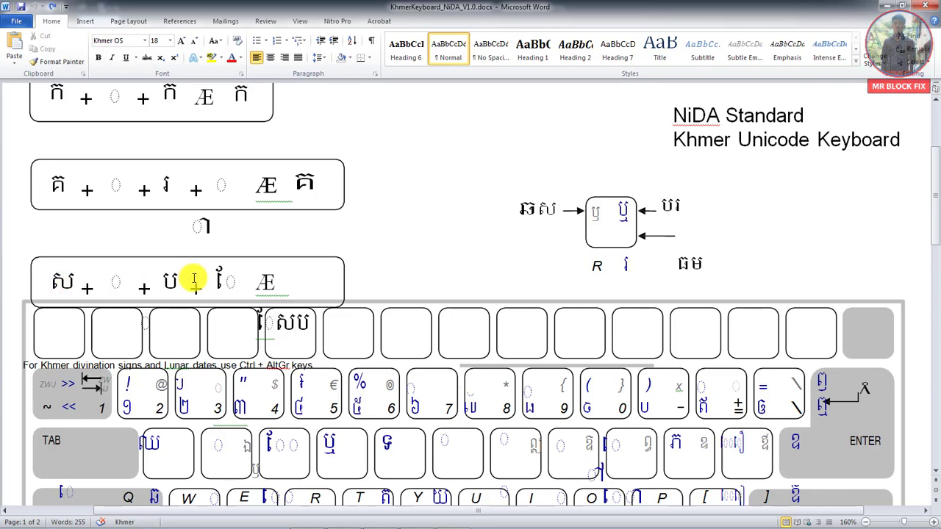
click(303, 183)
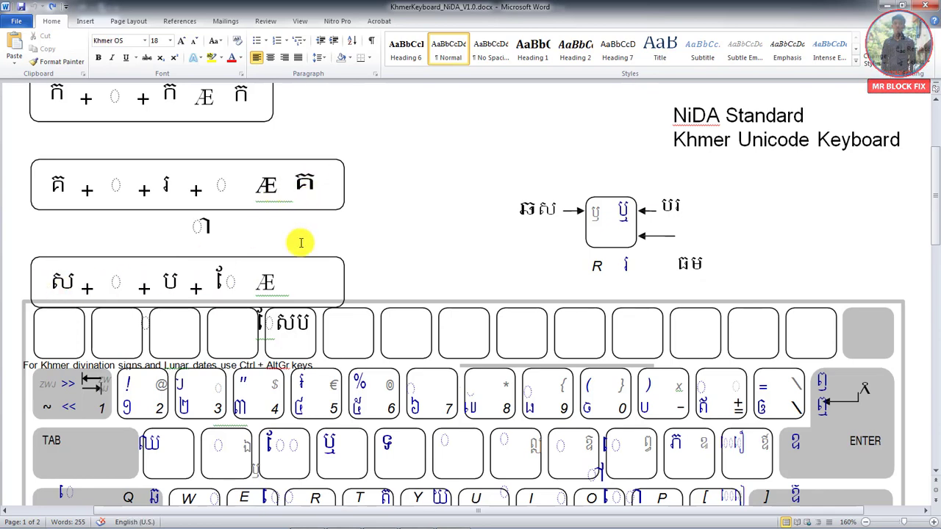
scroll(300, 243, up, 3)
click(176, 278)
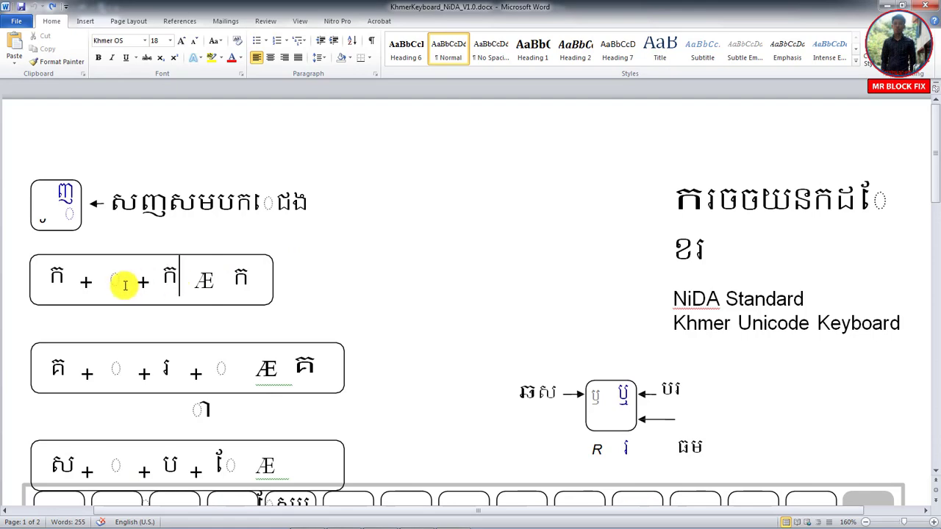
click(275, 200)
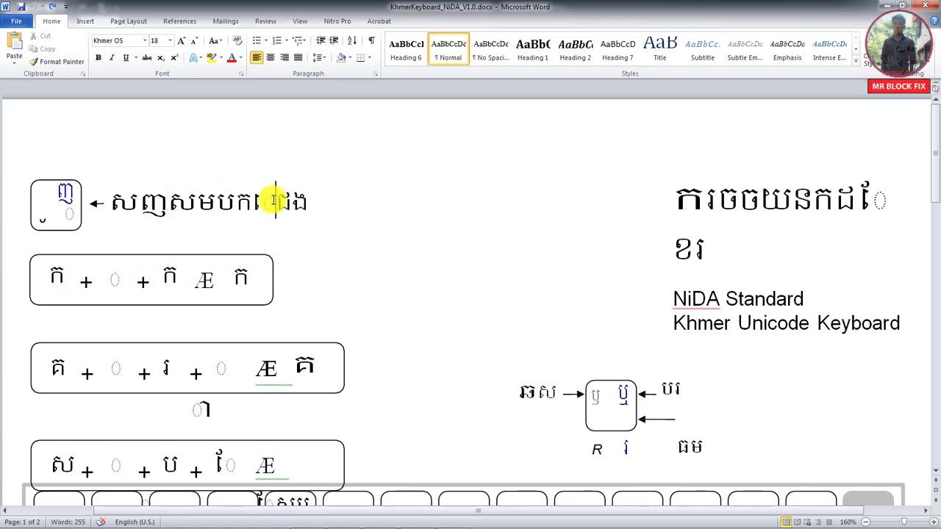
click(718, 207)
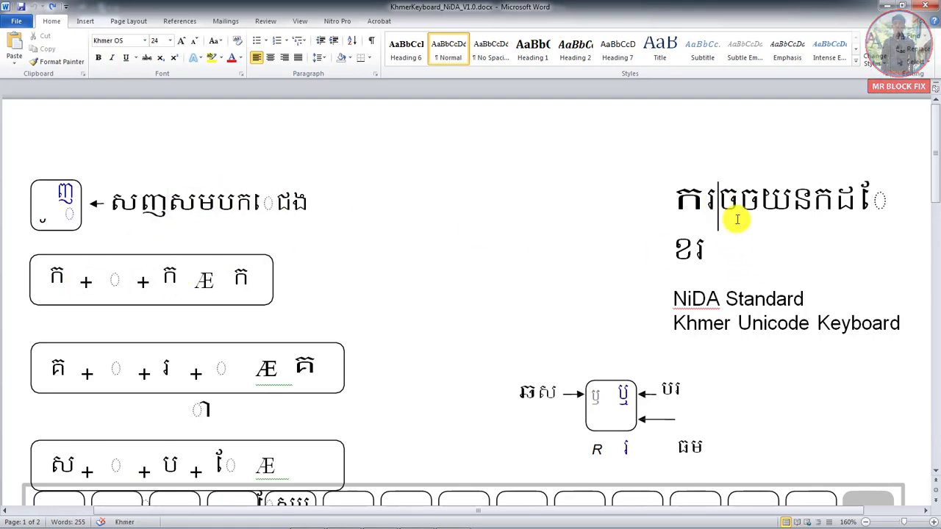
Scroll through the converted document once more, then close Word
scroll(735, 250, down, 3)
scroll(737, 274, down, 5)
scroll(734, 272, up, 2)
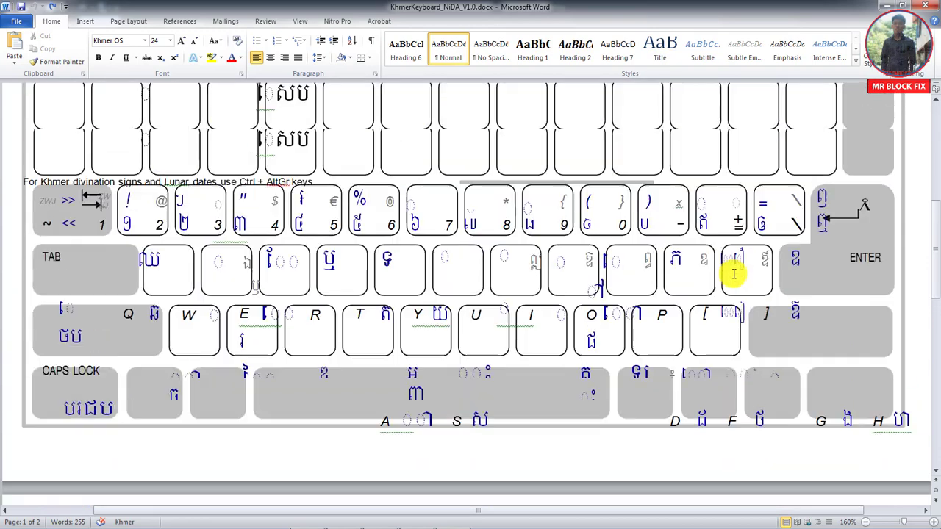
scroll(684, 269, up, 2)
scroll(427, 257, up, 2)
scroll(432, 272, up, 2)
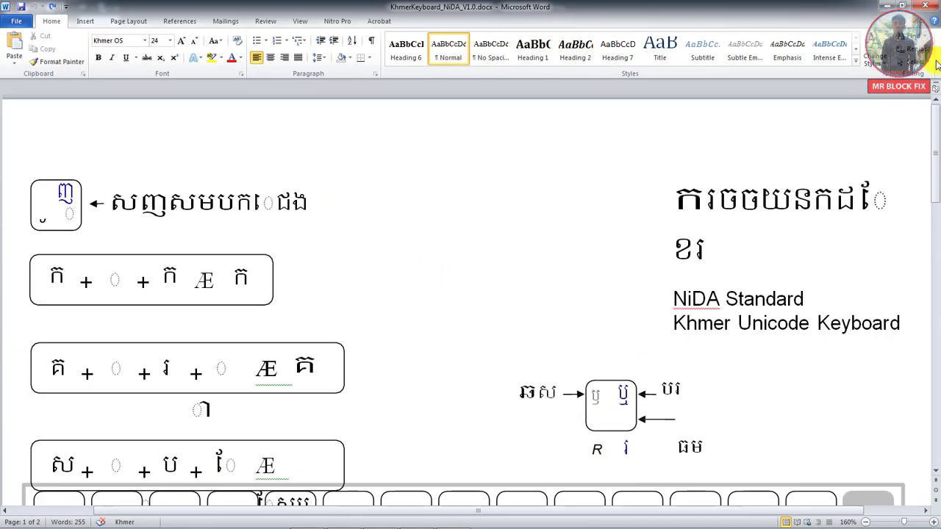
scroll(652, 340, down, 3)
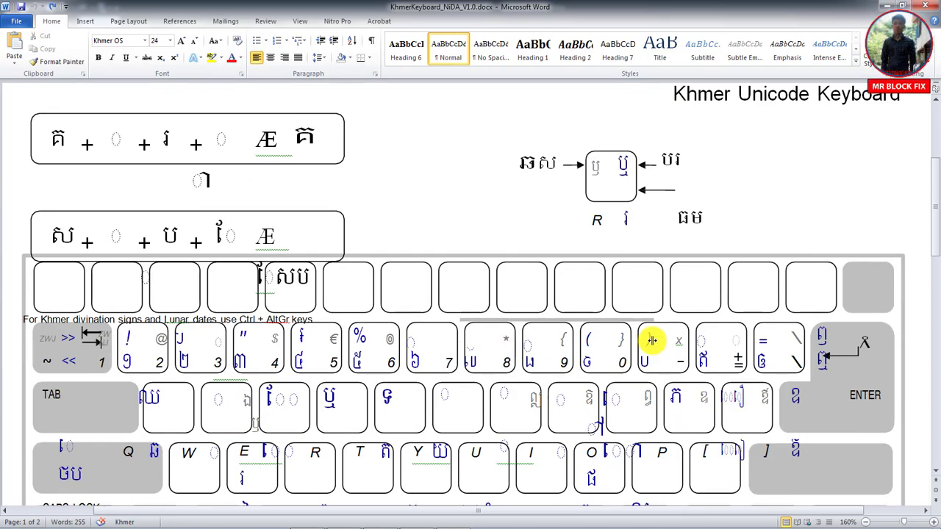
scroll(652, 337, down, 1)
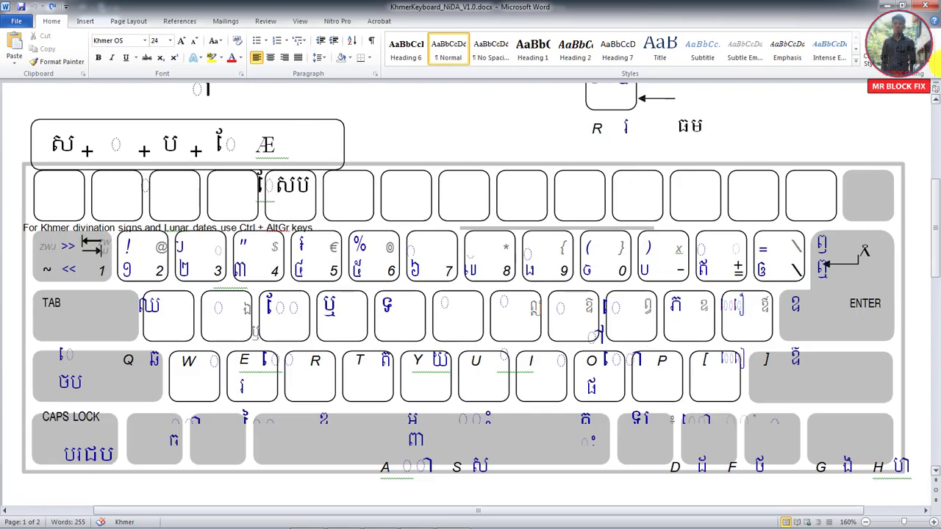
click(925, 5)
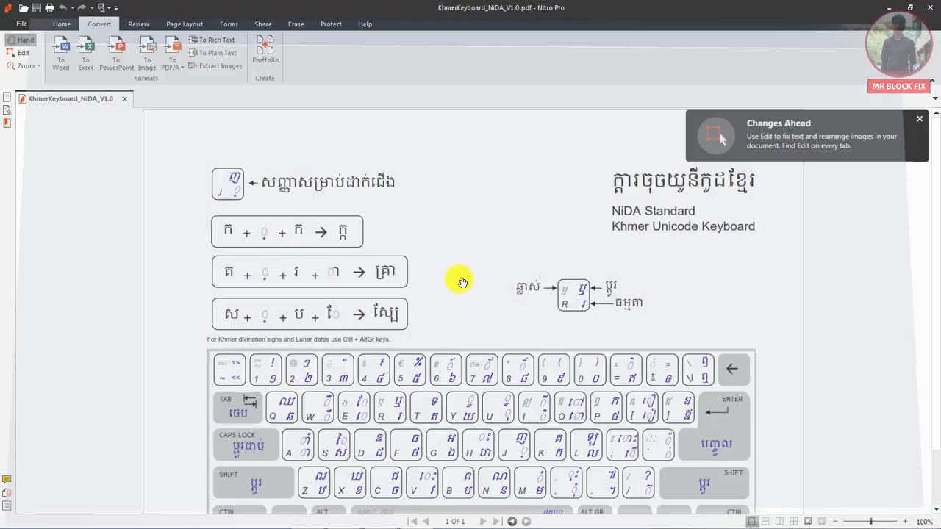
Convert the PDF to Excel and save KhmerKeyboard_NiDA_V1.0.xlsx in My Documents
click(84, 62)
click(507, 431)
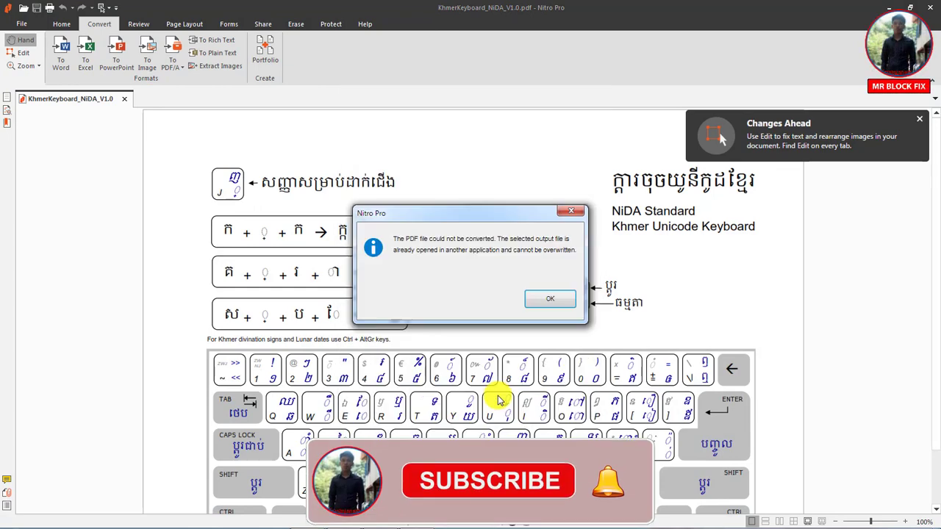
click(550, 298)
click(377, 265)
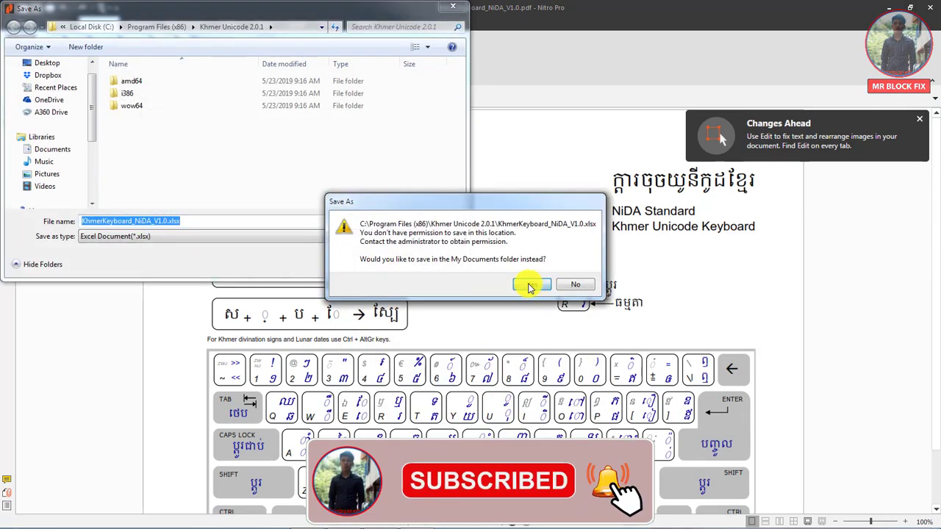
click(529, 287)
click(364, 266)
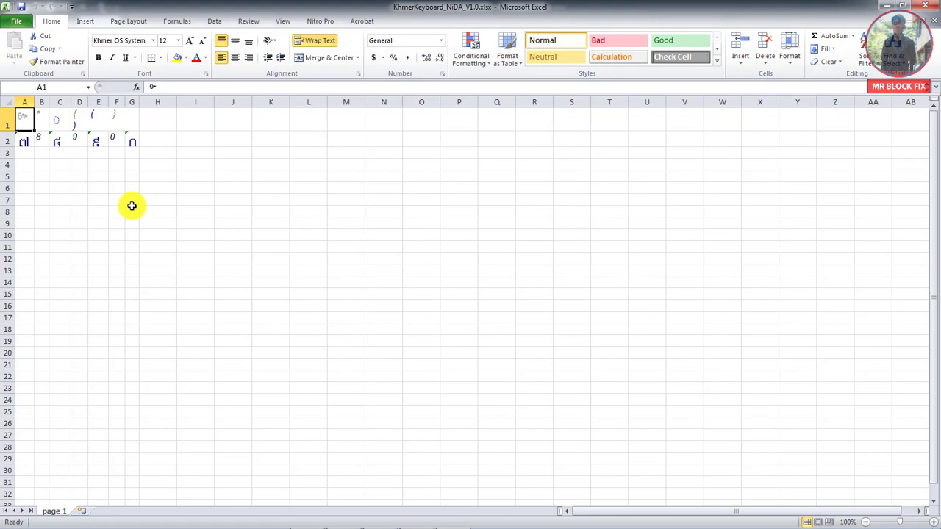
Inspect merged cell D1 in the workbook, then close Excel and Nitro Pro
click(93, 123)
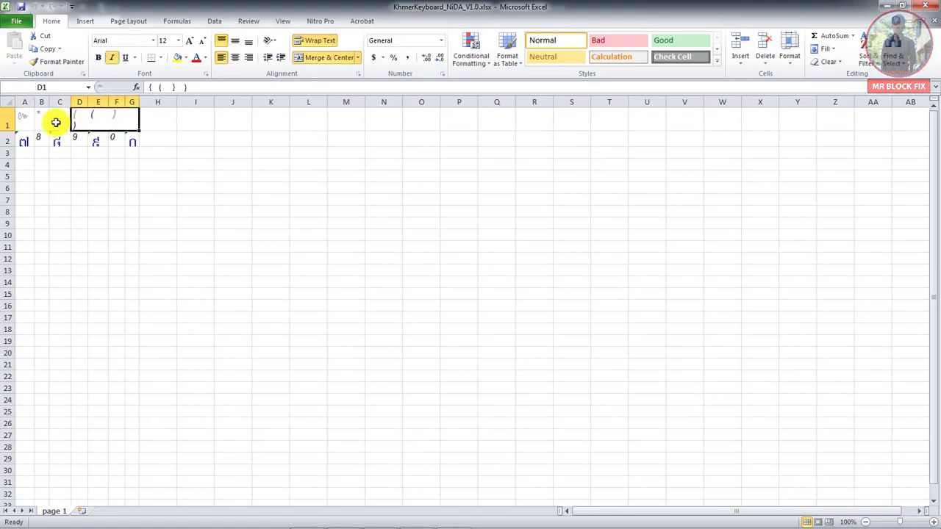
click(55, 122)
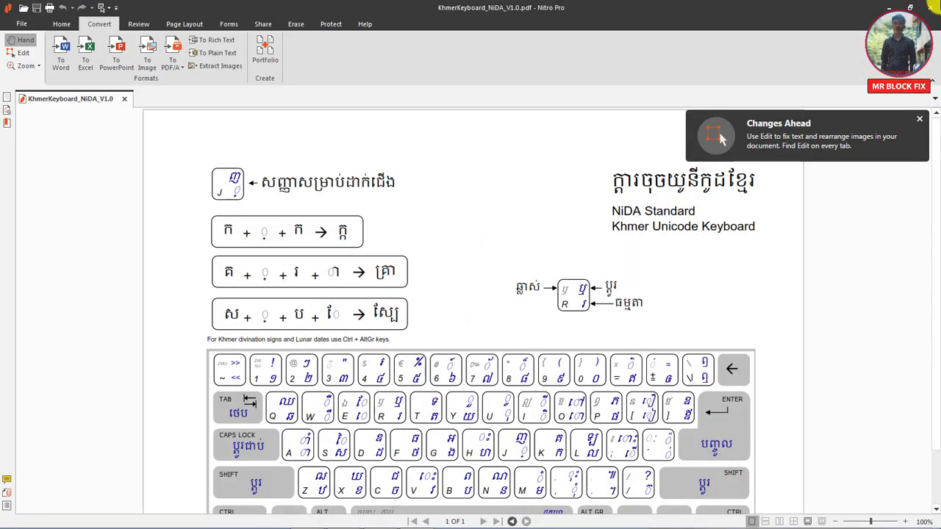
click(931, 14)
right_click(371, 128)
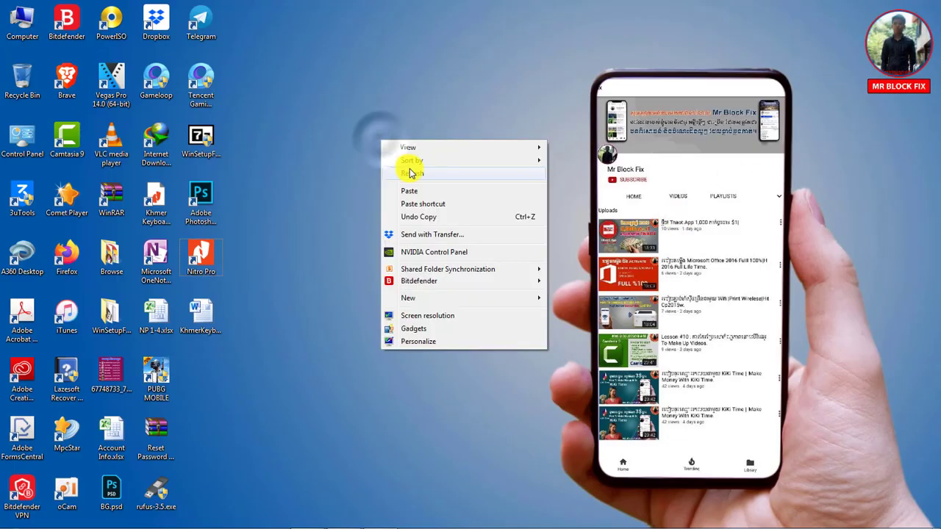
click(410, 176)
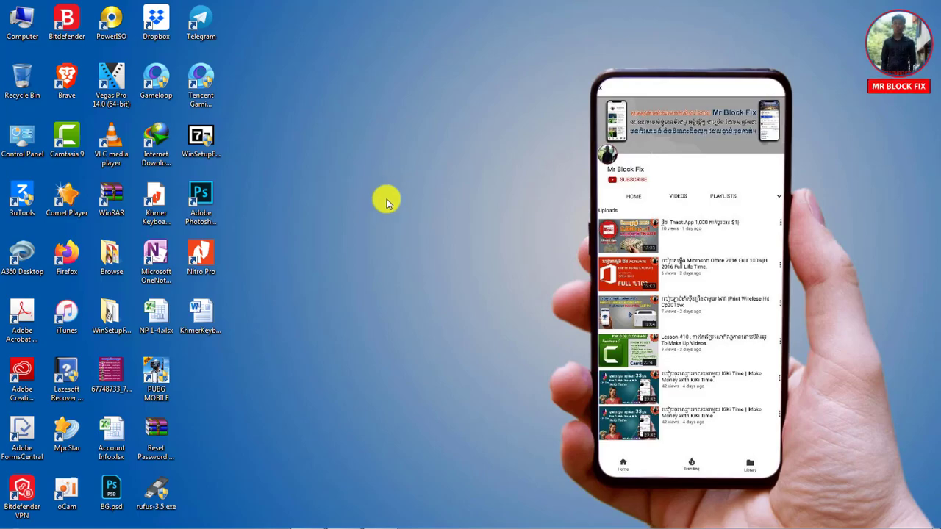
click(347, 515)
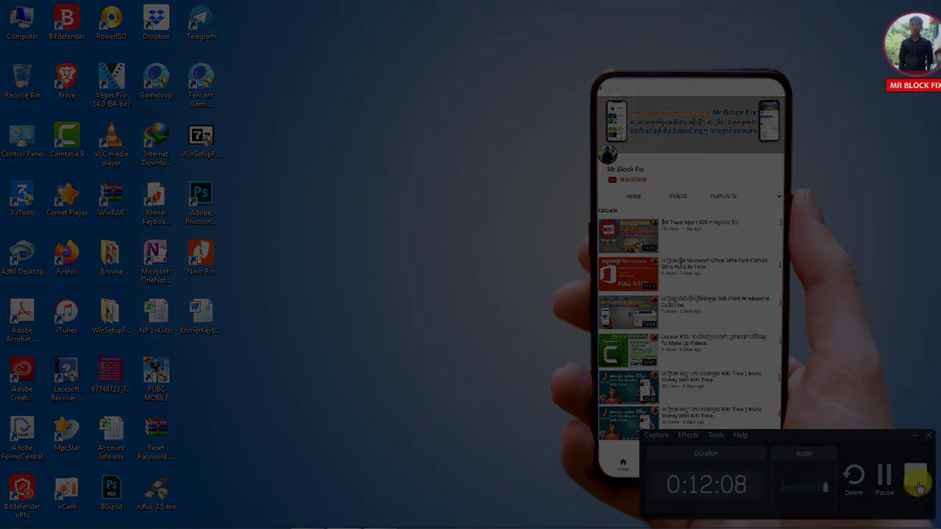